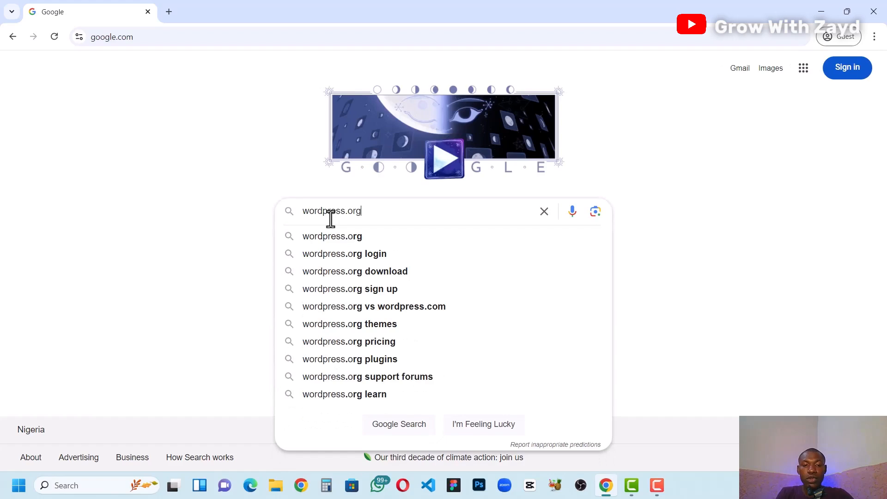
Step: Search Google for wordpress.org and open the official WordPress.org site from the results
key(Return)
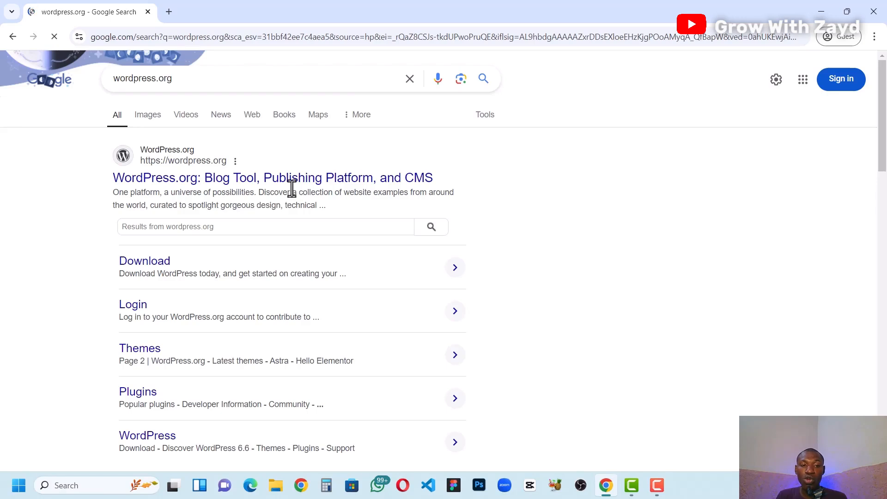
click(220, 186)
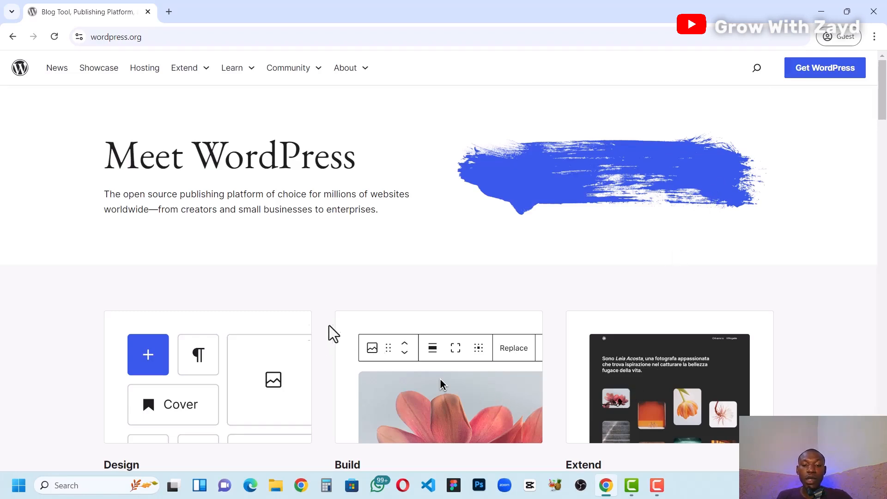
Step: Launch the XAMPP Control Panel and replace the WordPress.org browser tab with a blank new tab
key(super)
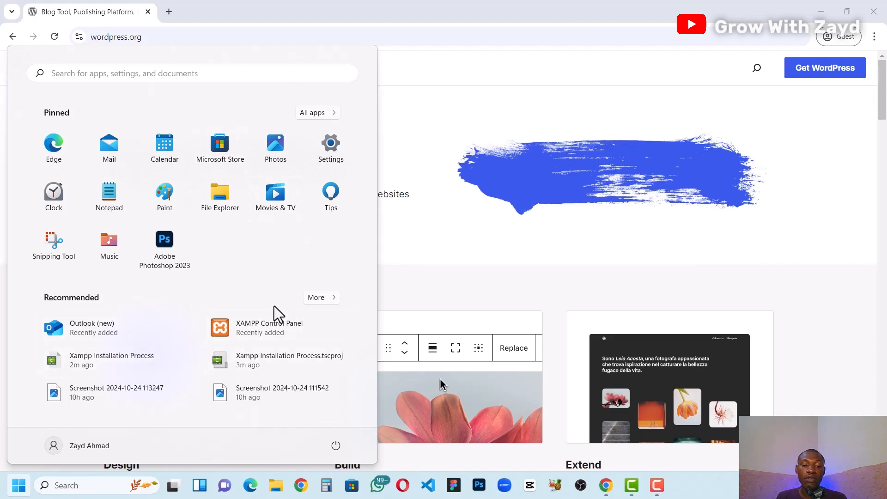
click(271, 326)
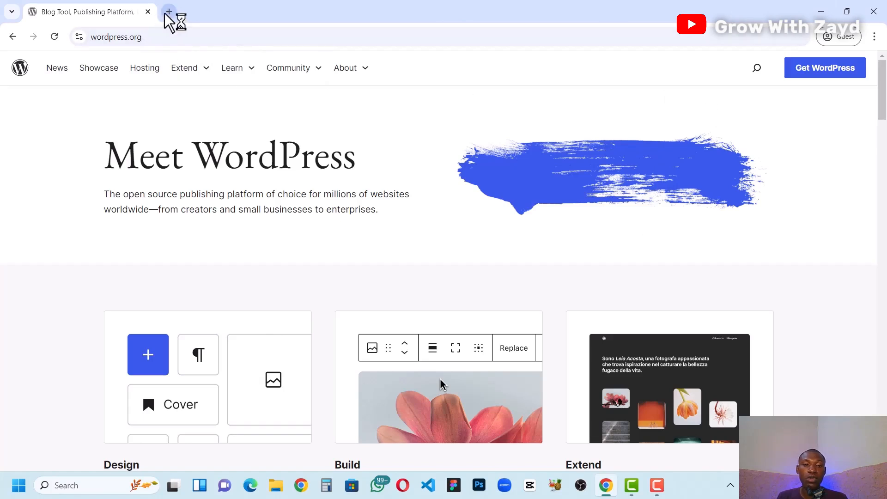
click(169, 12)
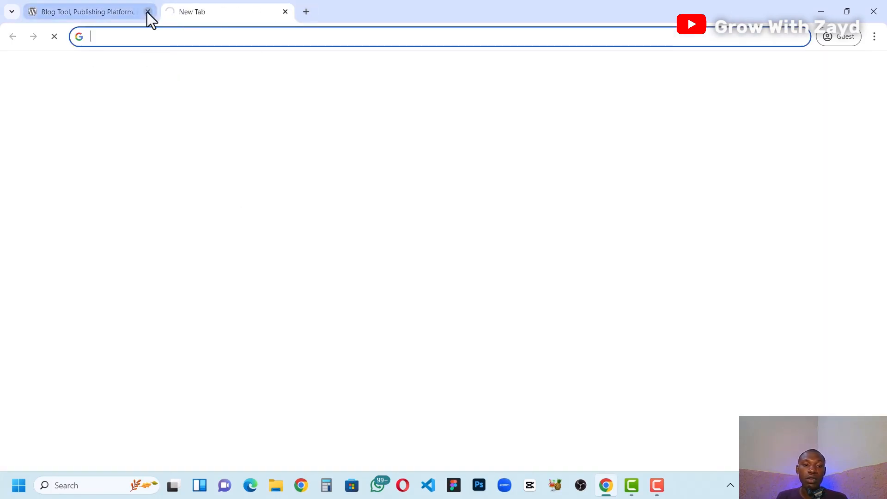
click(148, 12)
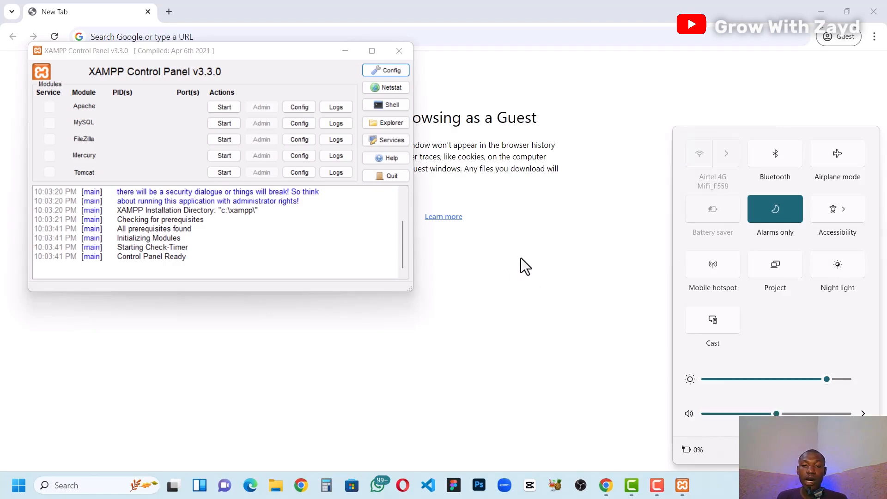
Step: Start the Apache and MySQL modules in the XAMPP Control Panel
click(215, 107)
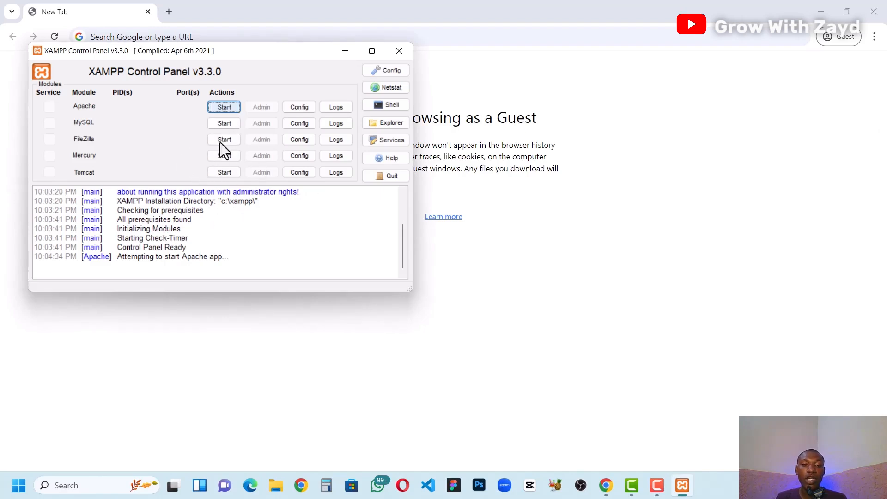
click(224, 123)
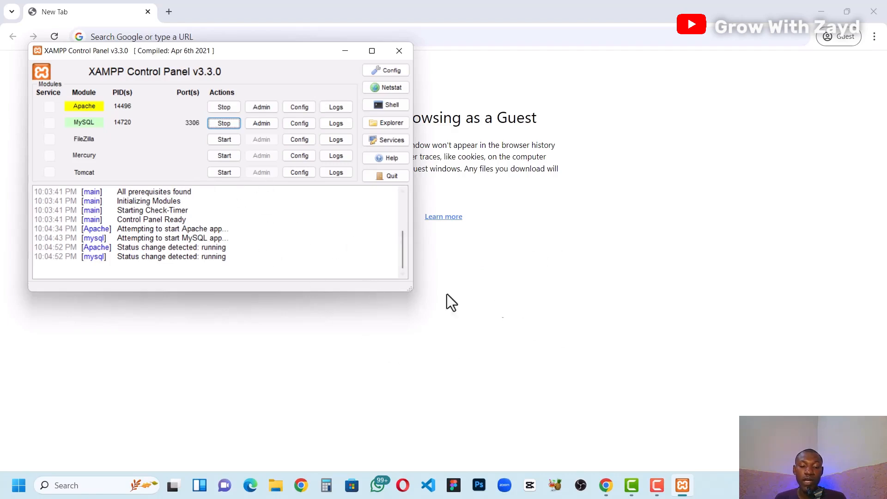
Step: Open File Explorer and look through Downloads and its Compressed subfolder for the WordPress archive
click(275, 492)
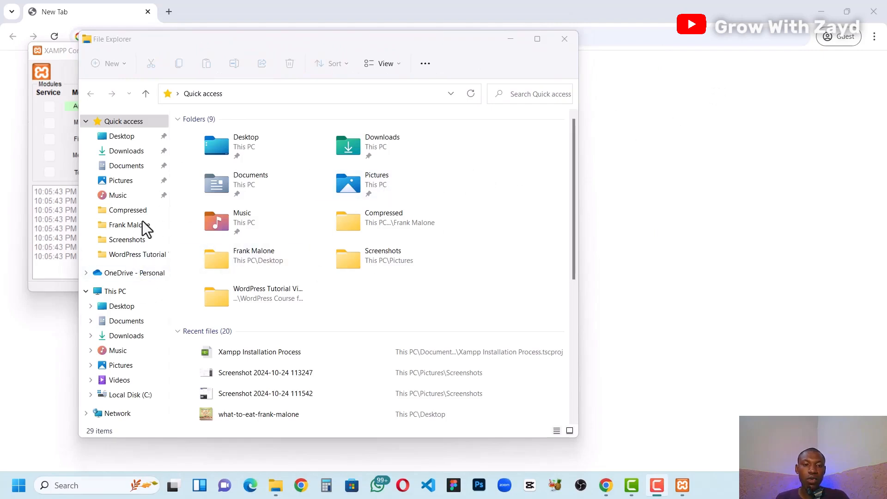
click(122, 338)
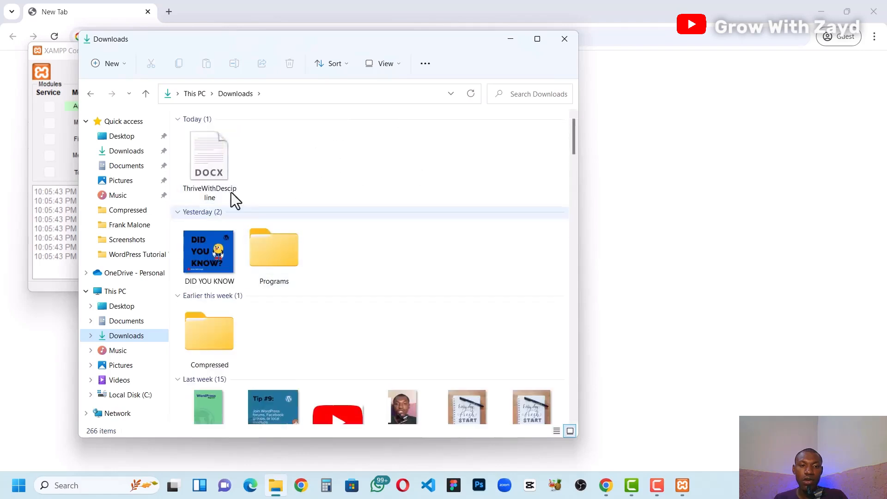
scroll(301, 256, down, 5)
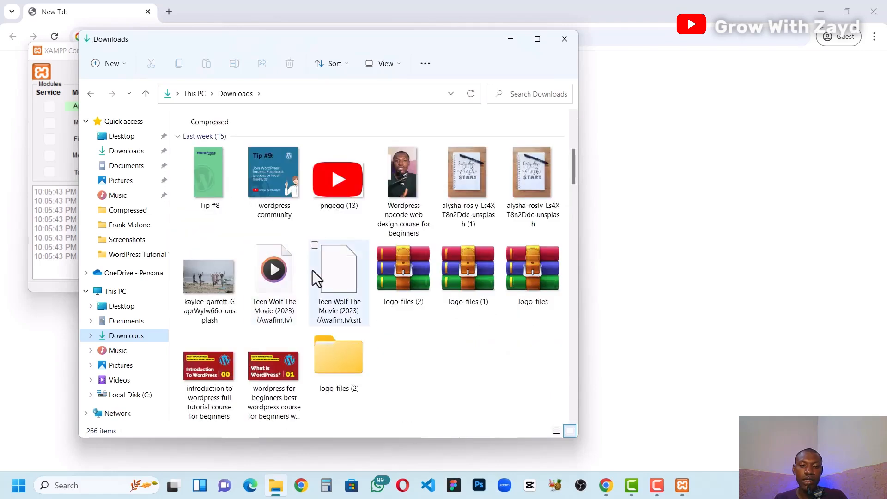
scroll(313, 271, up, 5)
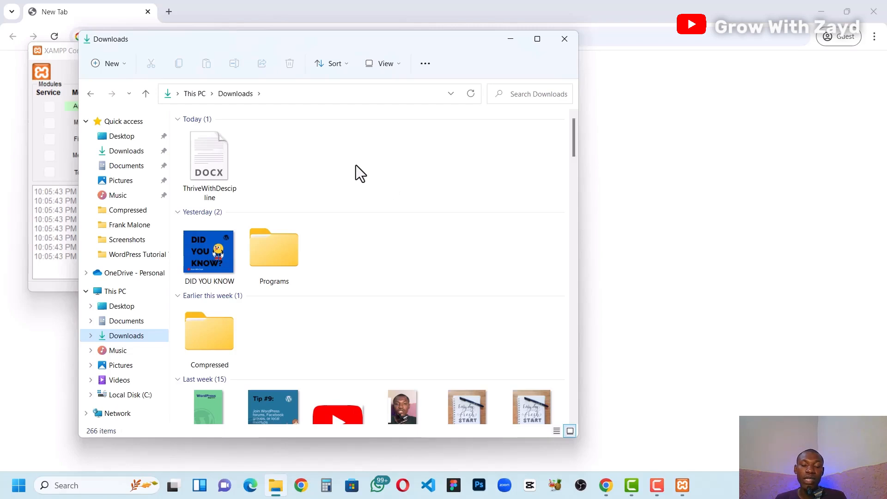
click(203, 340)
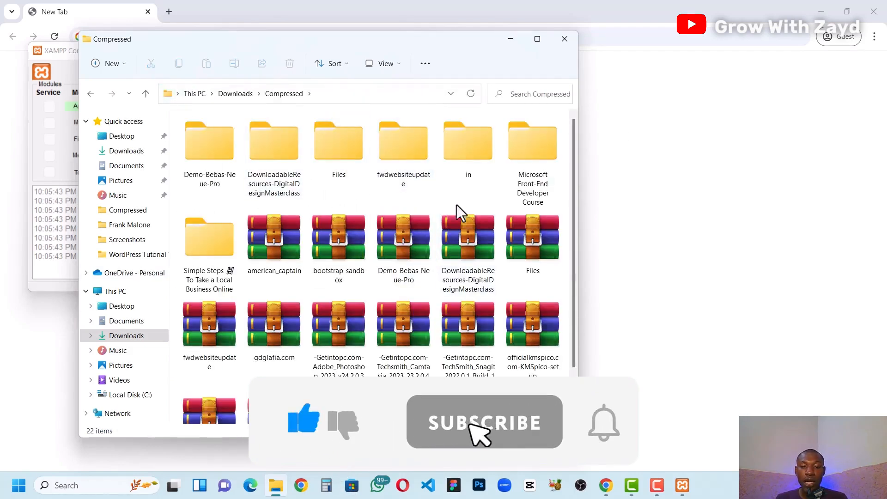
scroll(445, 300, down, 2)
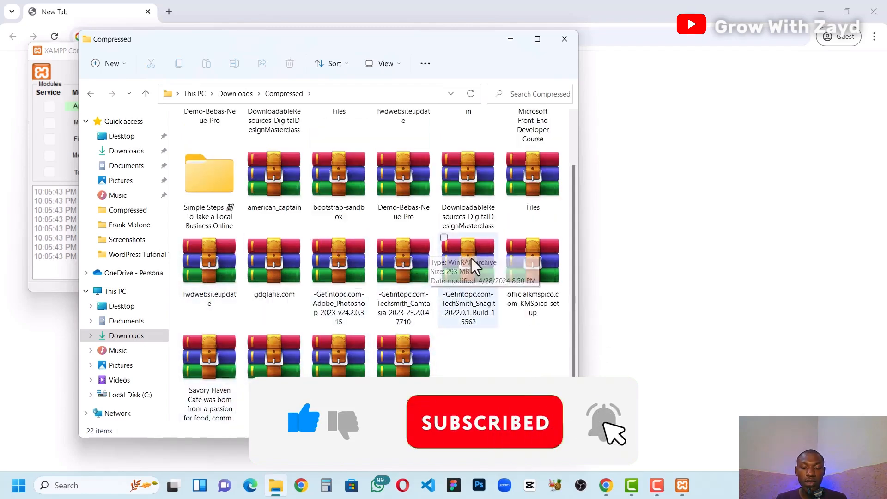
scroll(433, 266, up, 2)
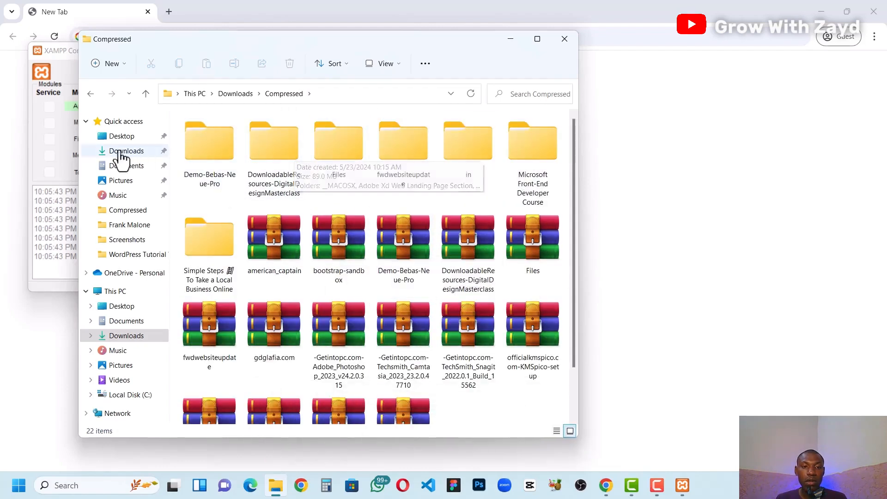
scroll(398, 301, down, 2)
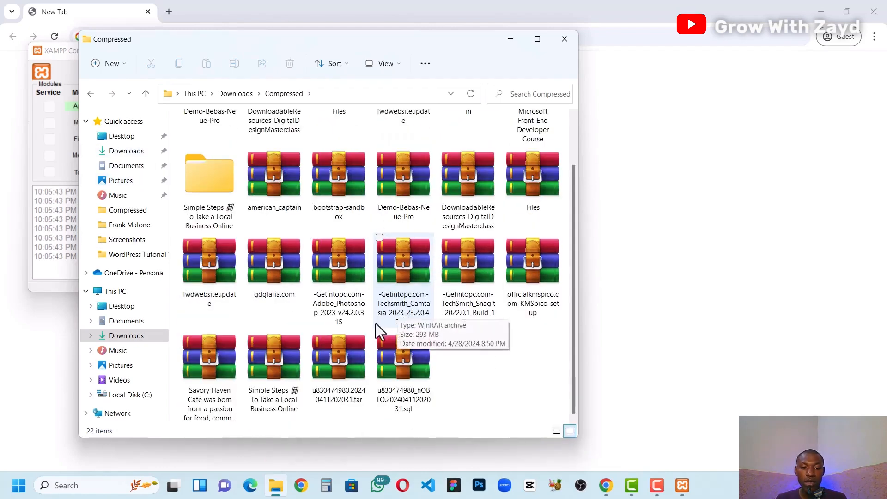
scroll(372, 324, up, 2)
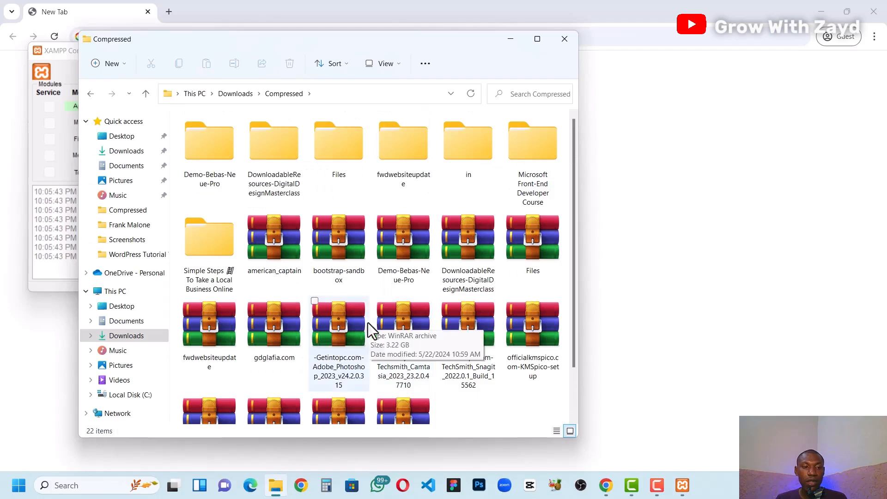
Step: Browse the Desktop folder to find the wordpress-6.6.2 ZIP archive
click(124, 307)
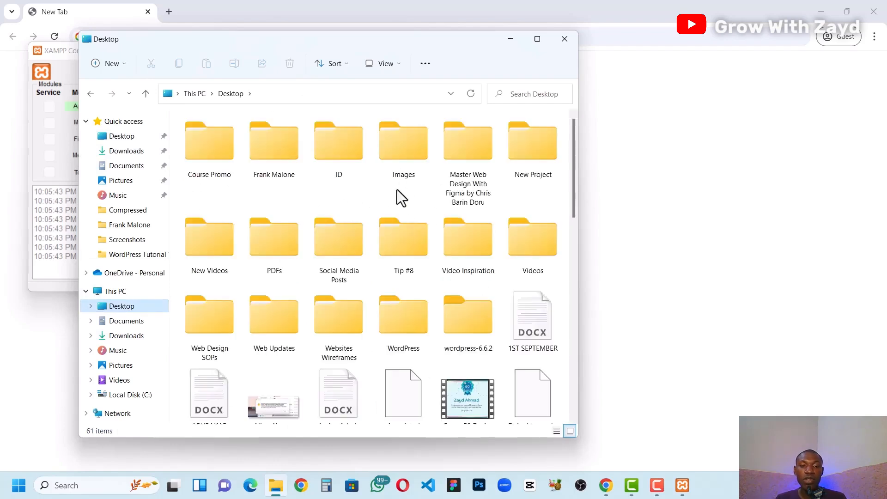
scroll(405, 208, down, 1)
scroll(344, 296, down, 10)
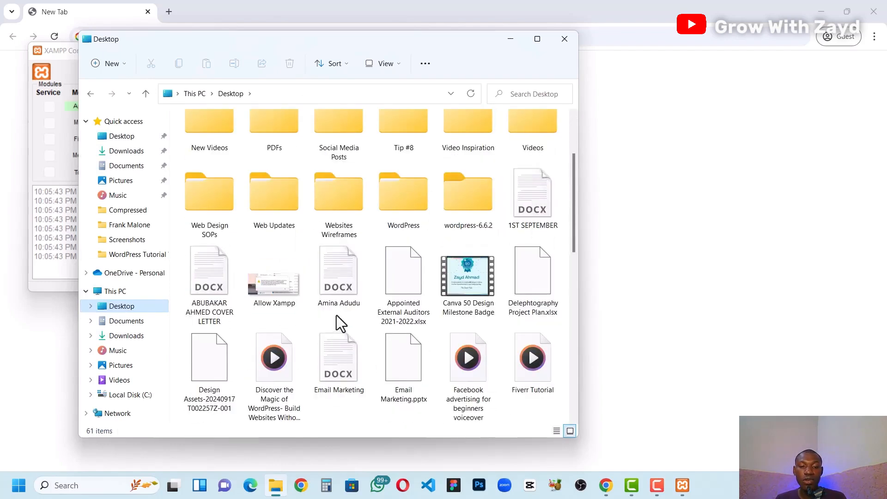
scroll(350, 291, down, 12)
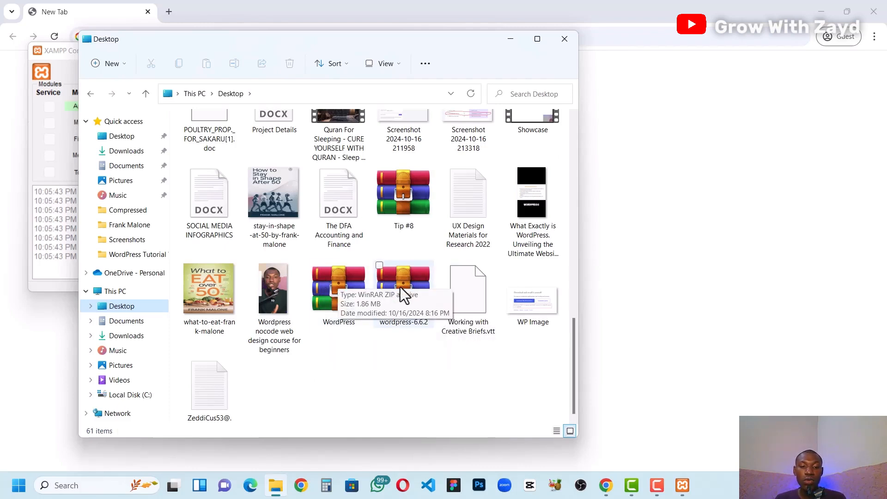
scroll(383, 262, up, 5)
scroll(383, 262, down, 5)
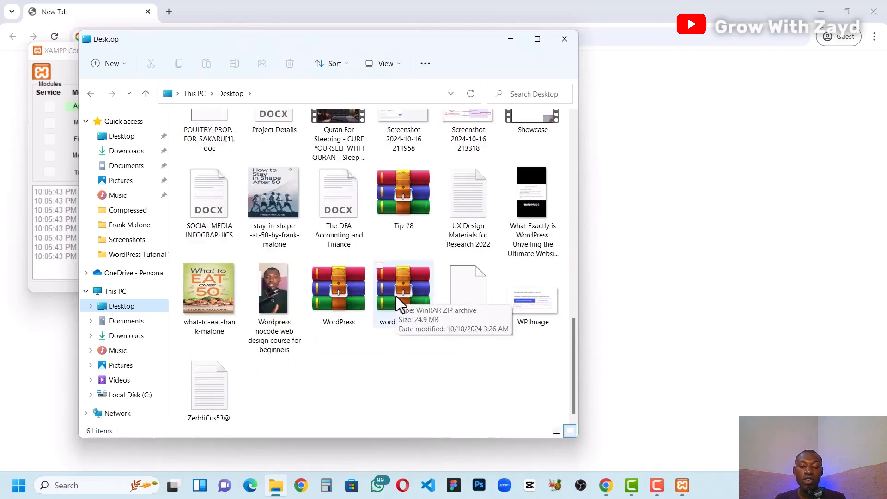
scroll(396, 296, up, 8)
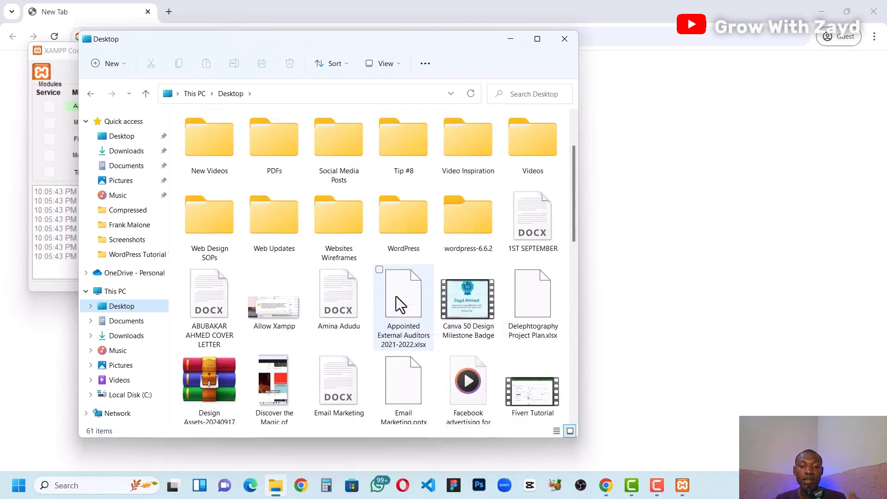
Step: Check the contents of the existing wordpress-6.6.2 folder on the Desktop and return to the Desktop folder
click(466, 226)
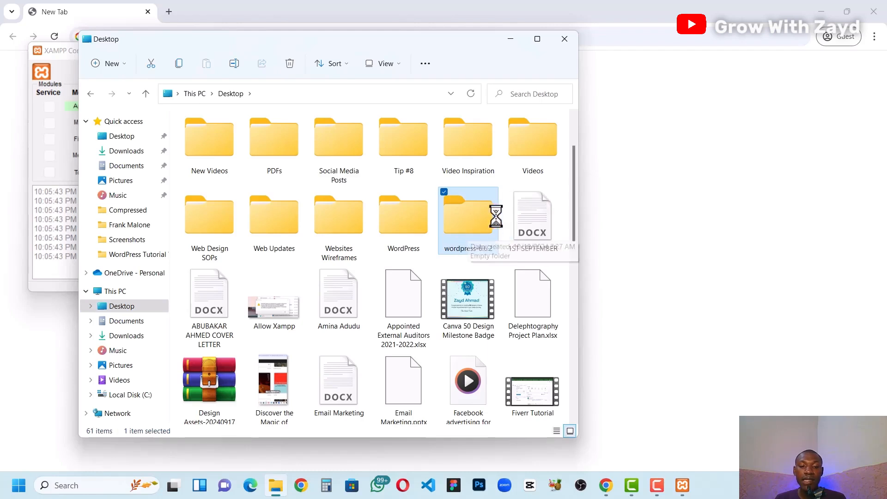
double_click(448, 239)
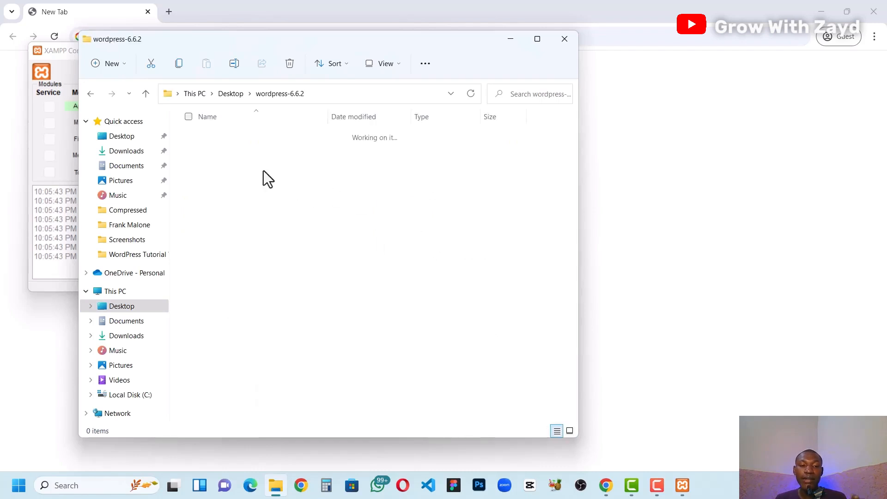
click(144, 97)
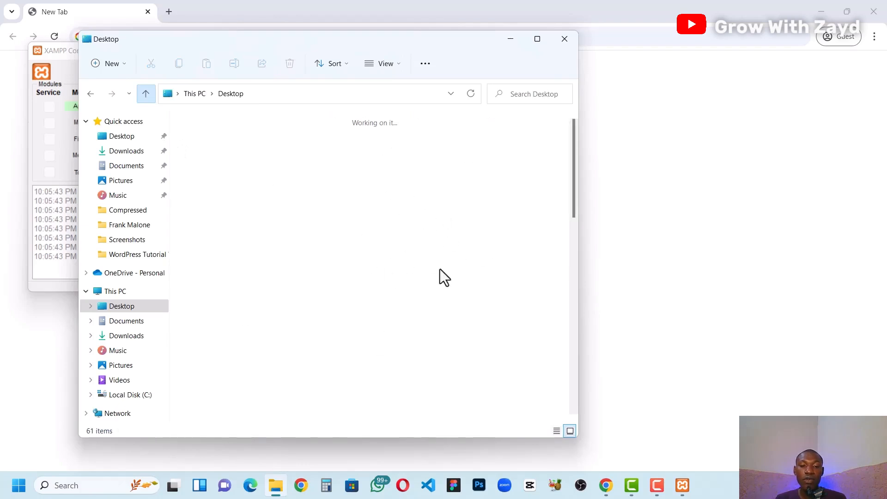
Step: Permanently delete the existing wordpress-6.6.2 folder from the Desktop
double_click(452, 321)
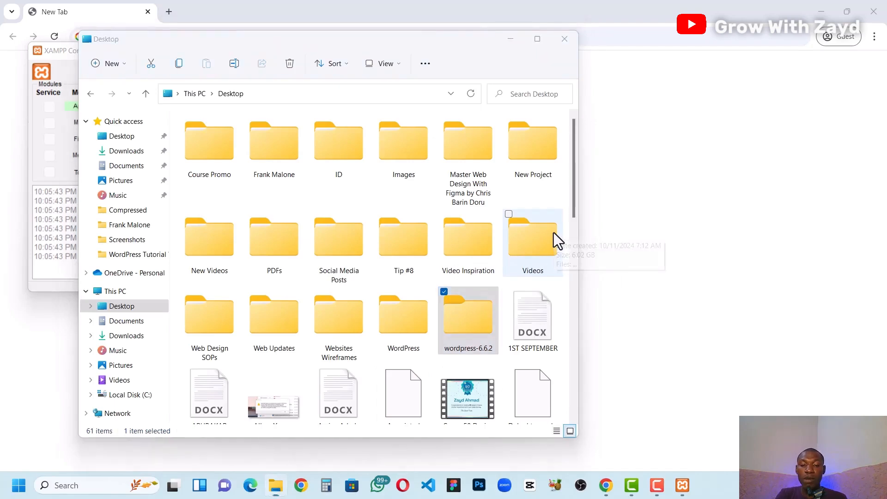
key(shift+Delete)
key(Return)
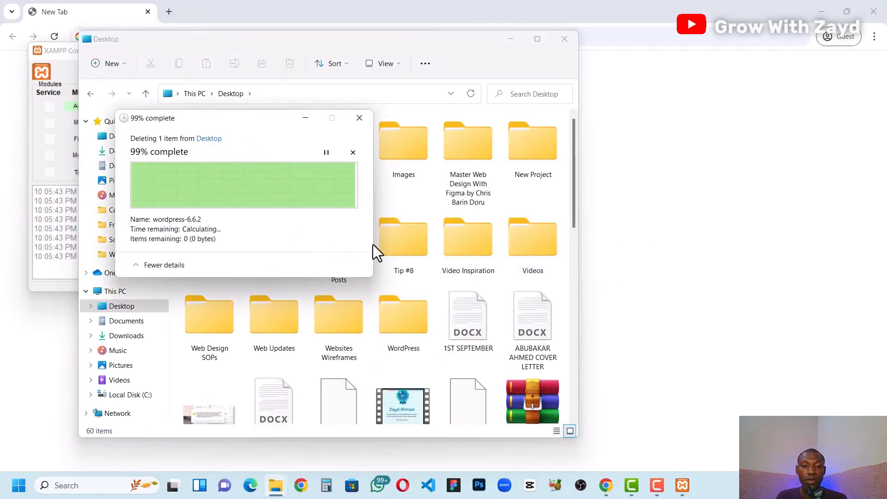
Step: Extract the wordpress-6.6.2 ZIP archive on the Desktop into its own wordpress-6.6.2 folder with WinRAR
scroll(431, 325, down, 3)
scroll(431, 326, down, 15)
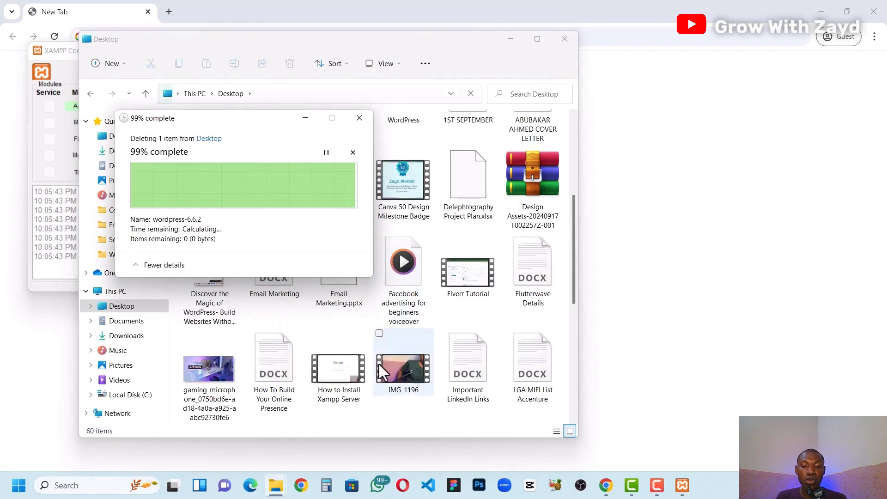
scroll(487, 304, down, 2)
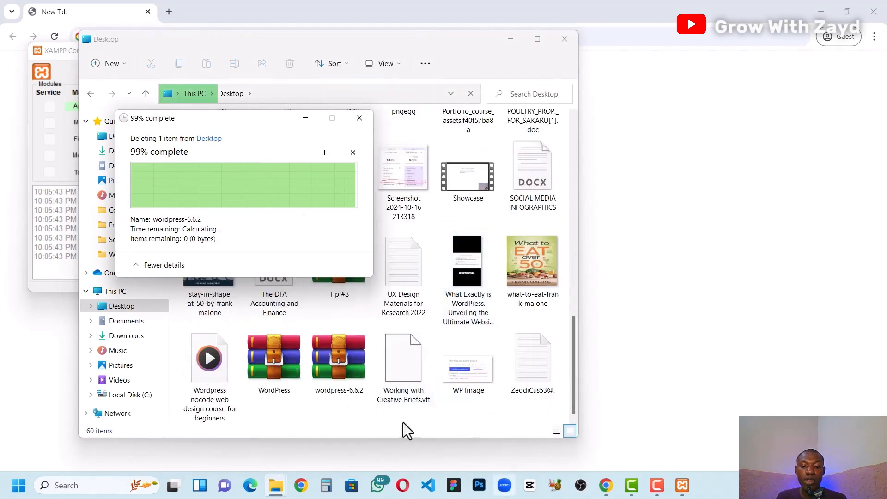
double_click(337, 357)
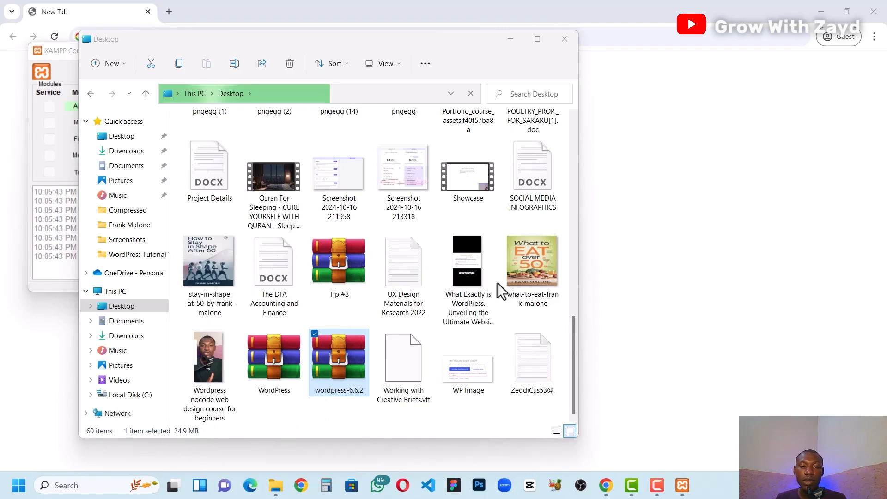
right_click(352, 377)
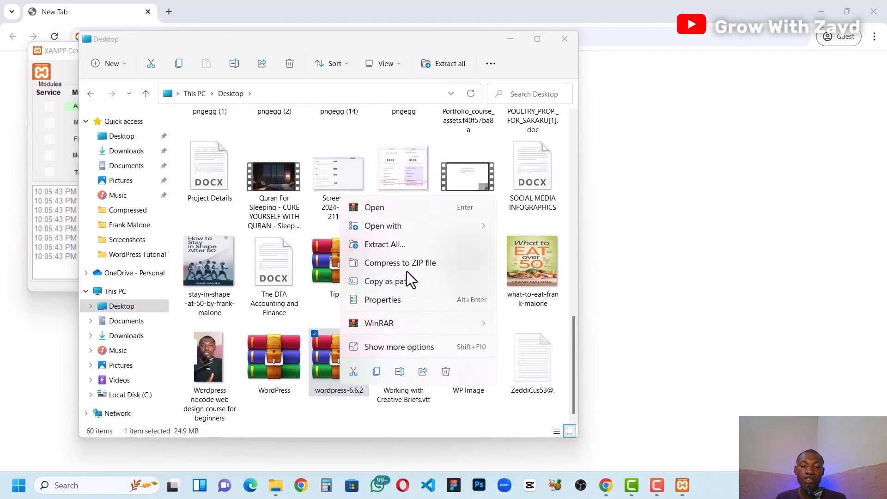
mouse_move(388, 328)
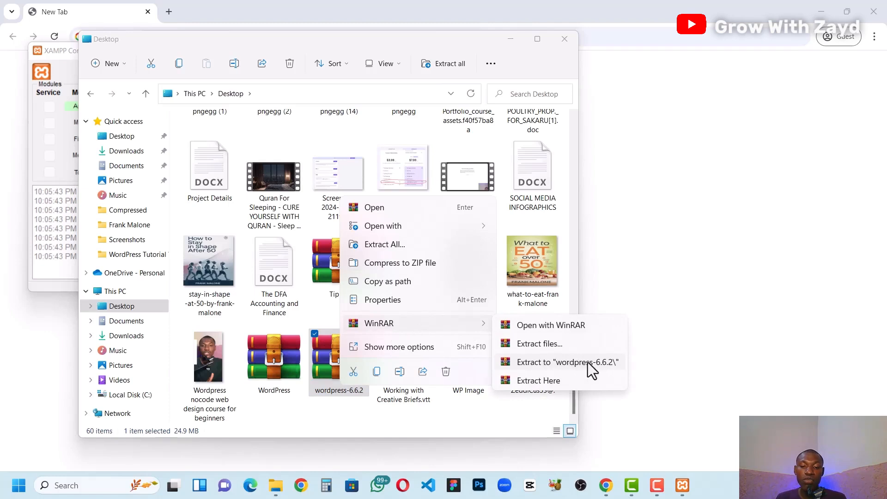
click(569, 362)
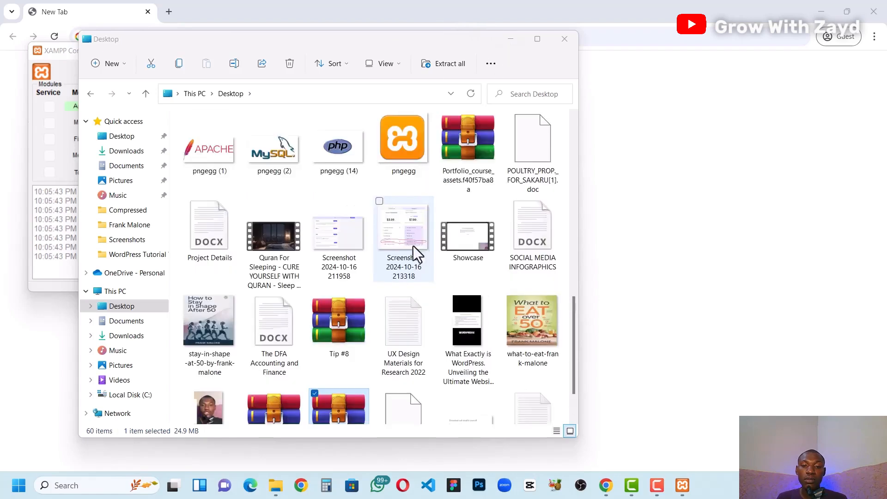
Step: Minimize the File Explorer window showing the Desktop folder while the archive extracts
scroll(413, 246, up, 5)
scroll(398, 142, up, 3)
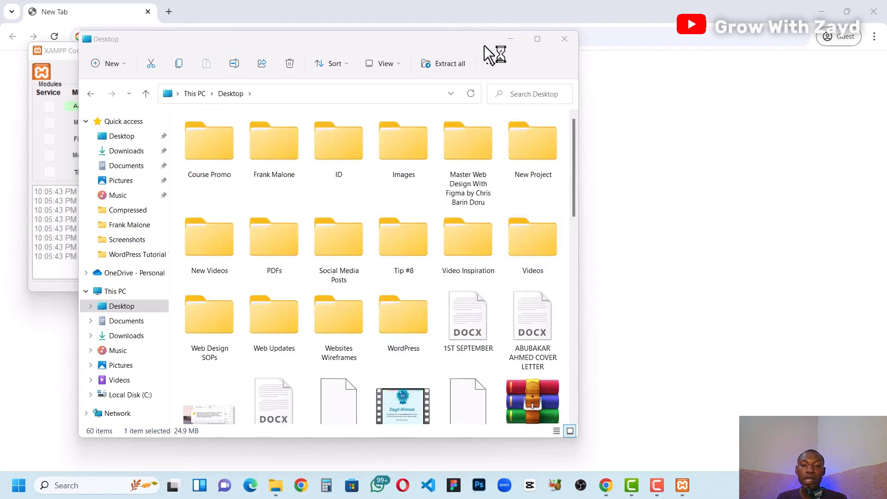
click(508, 38)
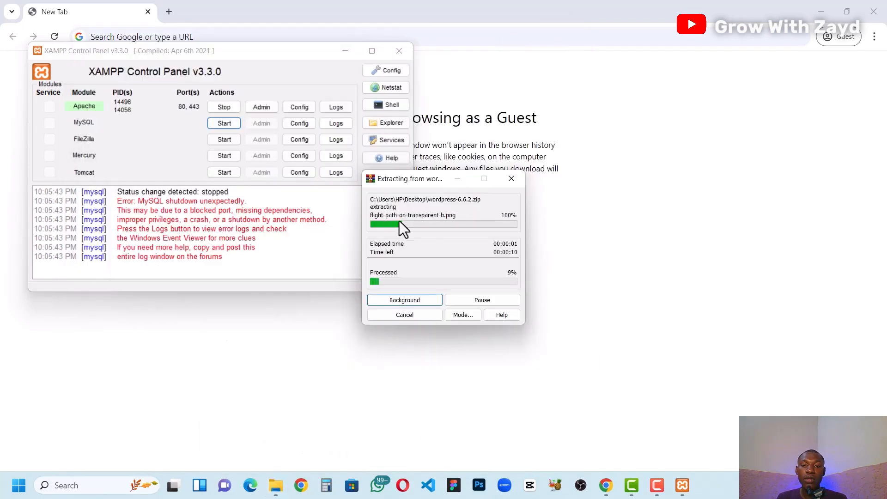
Step: Stop the running Apache module and start both MySQL and Apache in the XAMPP Control Panel
drag(398, 179, 594, 179)
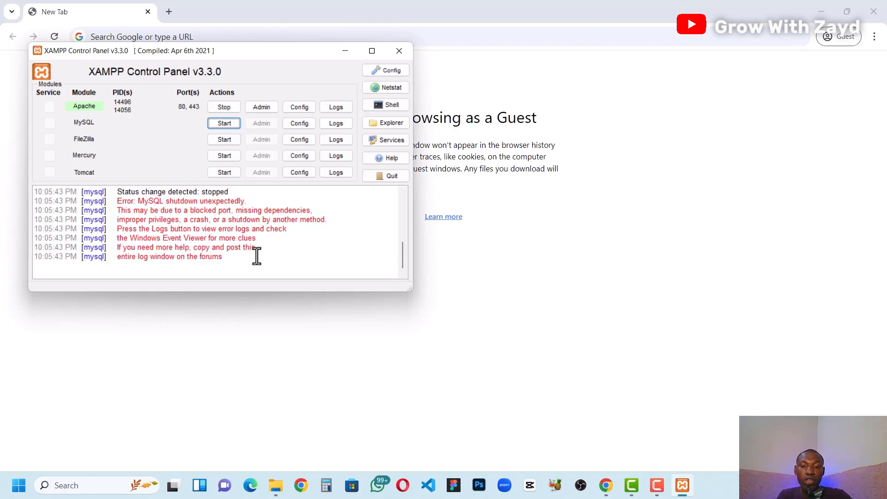
click(220, 108)
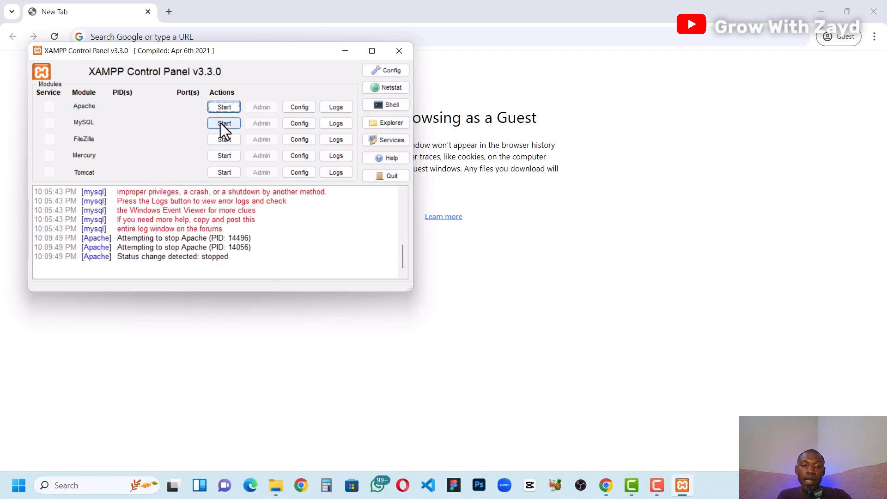
click(220, 123)
click(221, 107)
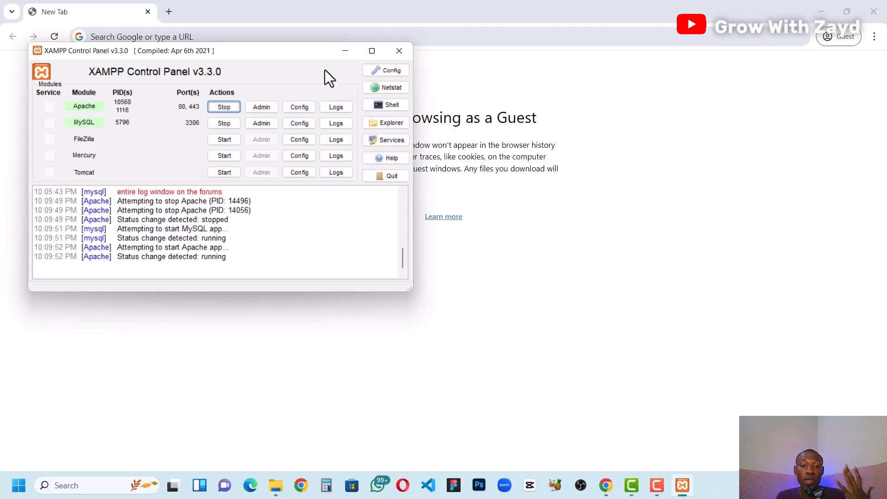
Step: Minimize the XAMPP Control Panel and browser windows and open the extracted wordpress-6.6.2 folder on the Desktop
click(342, 56)
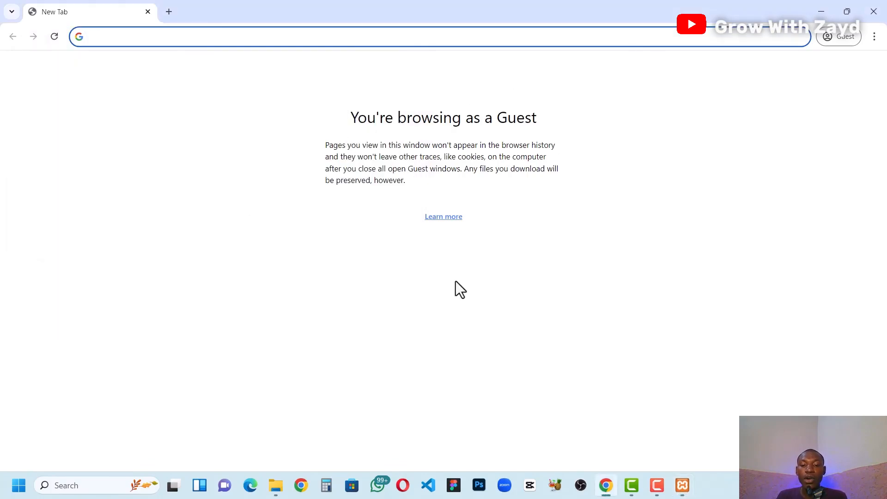
click(825, 12)
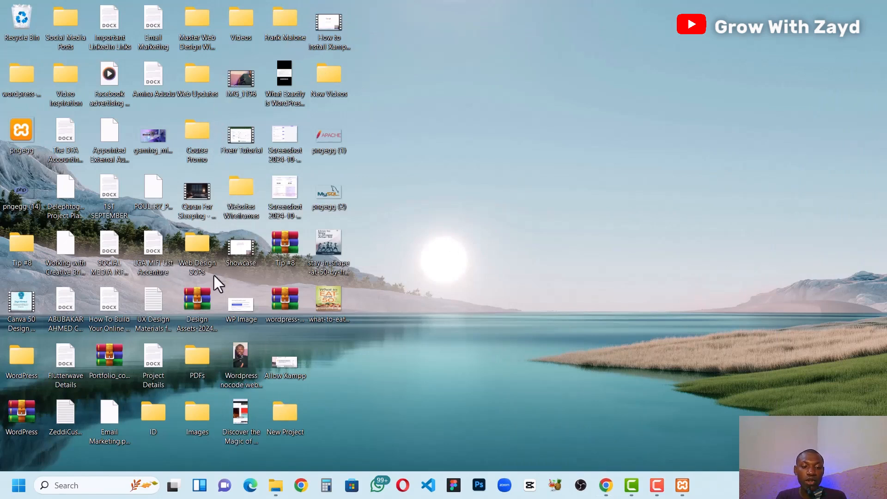
click(19, 90)
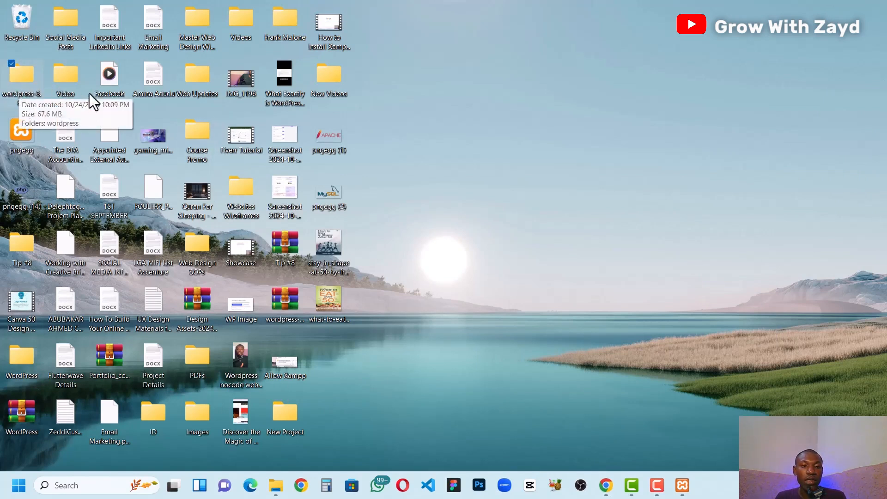
double_click(24, 84)
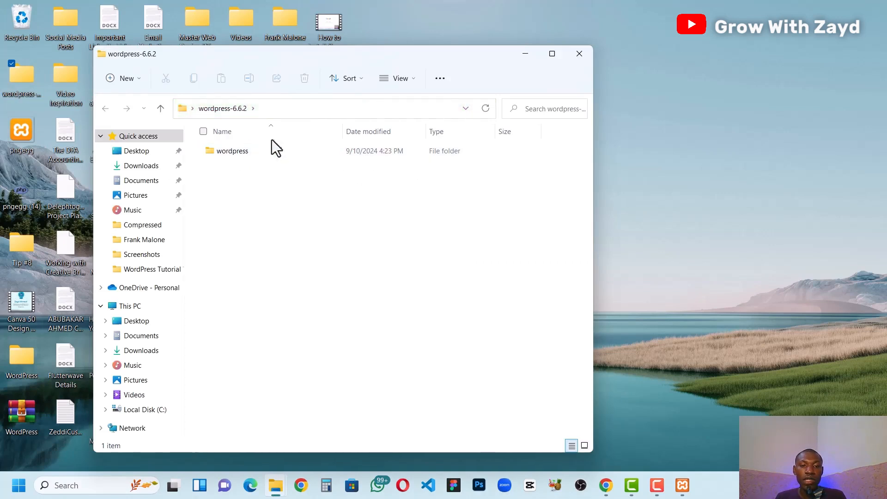
Step: Look through the files inside the extracted wordpress folder and return to its parent folder wordpress-6.6.2
click(241, 151)
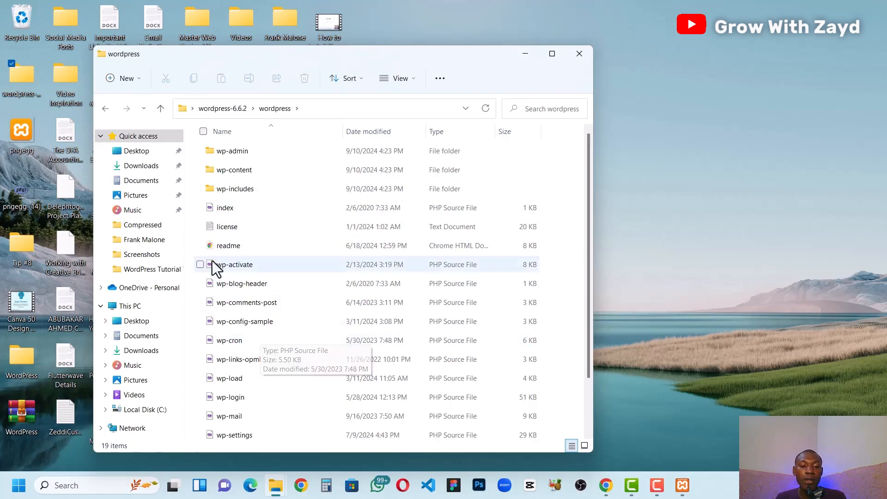
scroll(239, 386, down, 2)
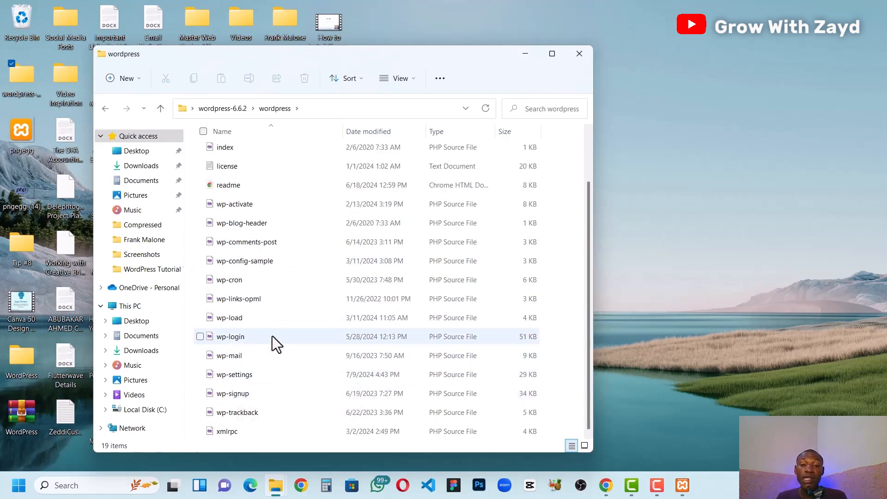
scroll(273, 337, up, 2)
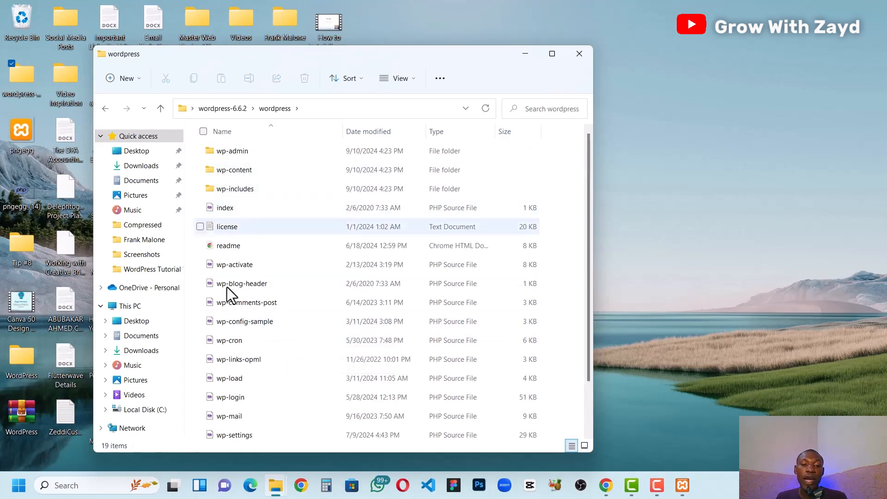
click(228, 110)
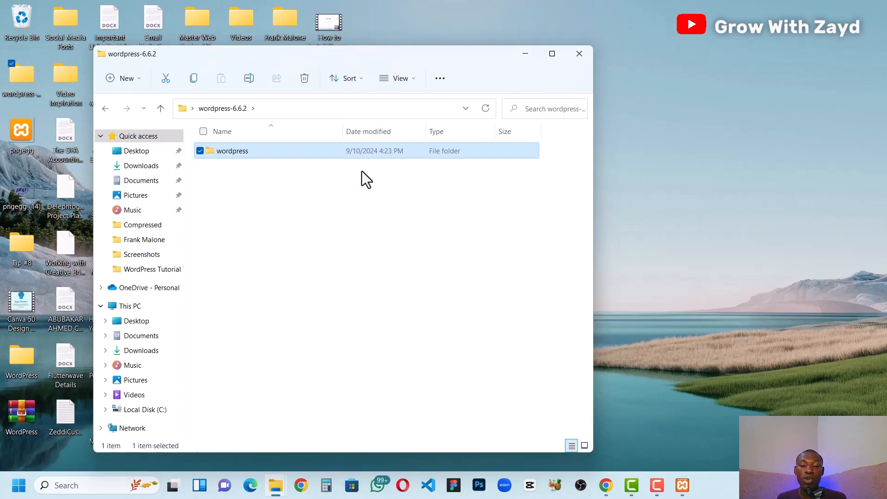
Step: Rename the wordpress folder inside wordpress-6.6.2 as "car dealer"
mouse_move(234, 152)
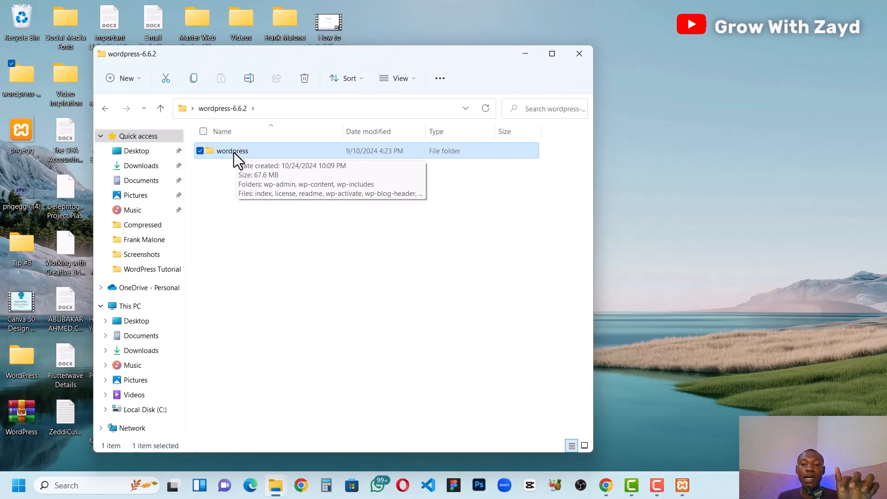
click(234, 153)
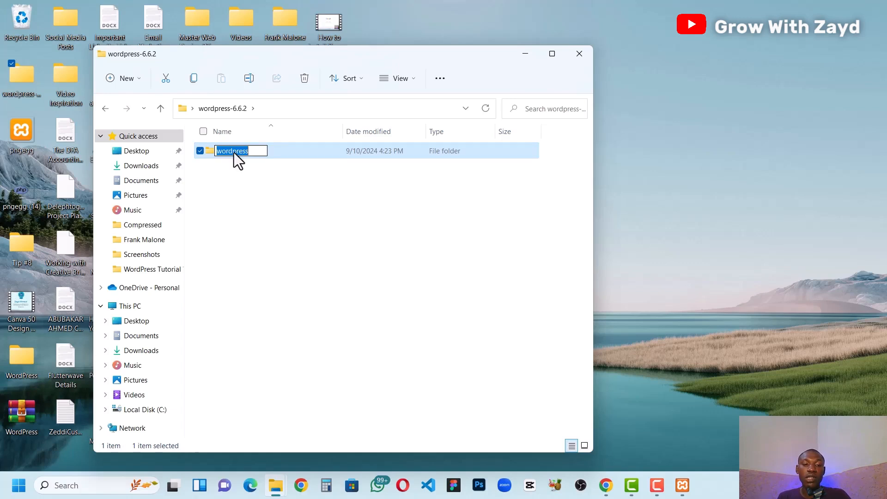
text(car)
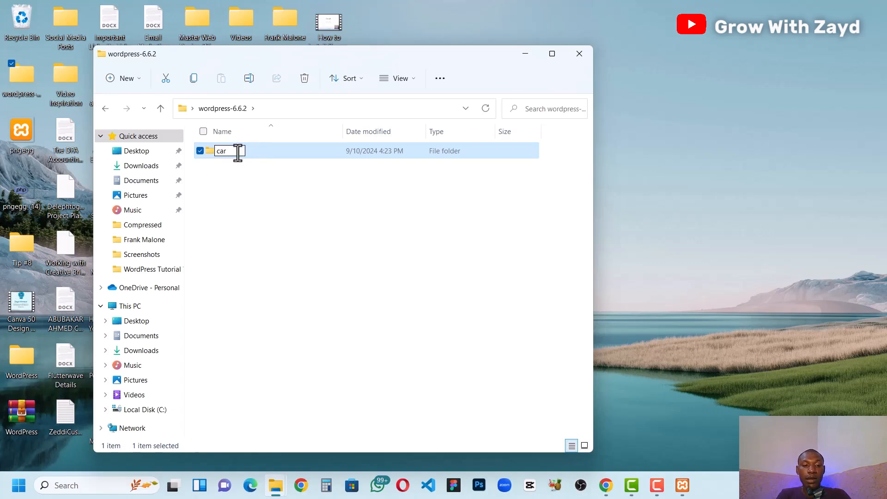
text( dealer)
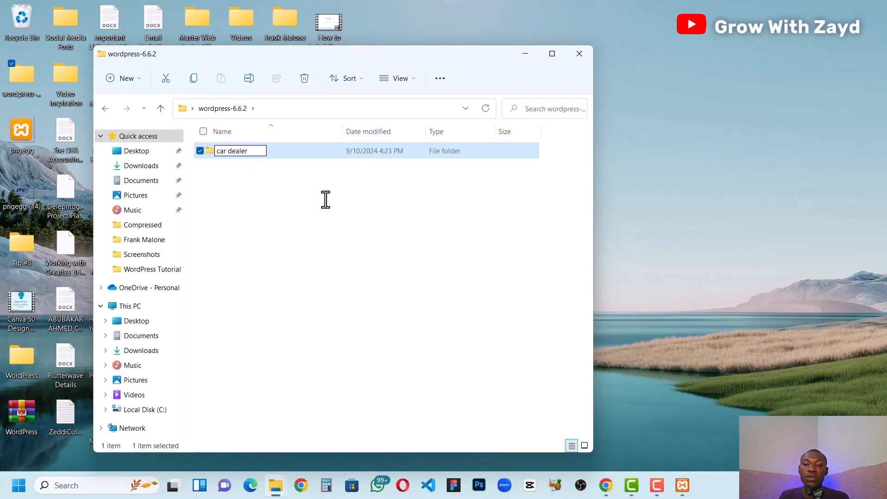
key(Return)
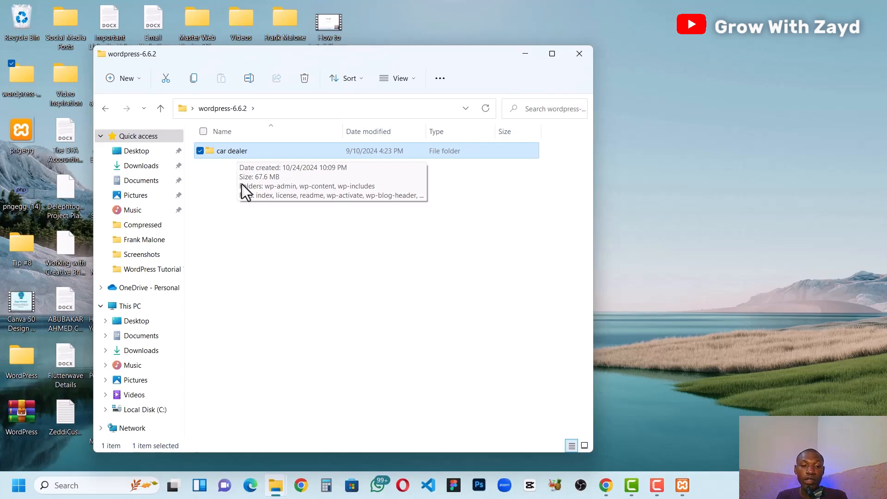
Step: Cut the car dealer folder and open the xampp folder on Local Disk (C:) in a new File Explorer window
click(165, 81)
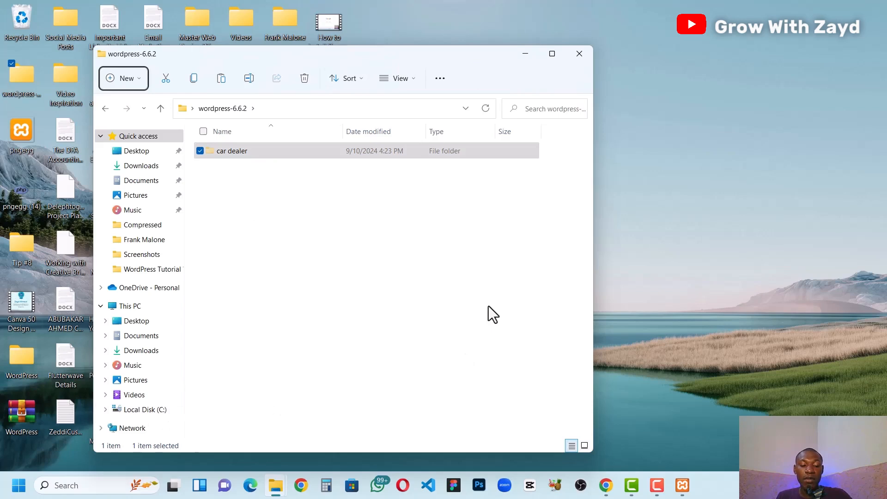
key(super)
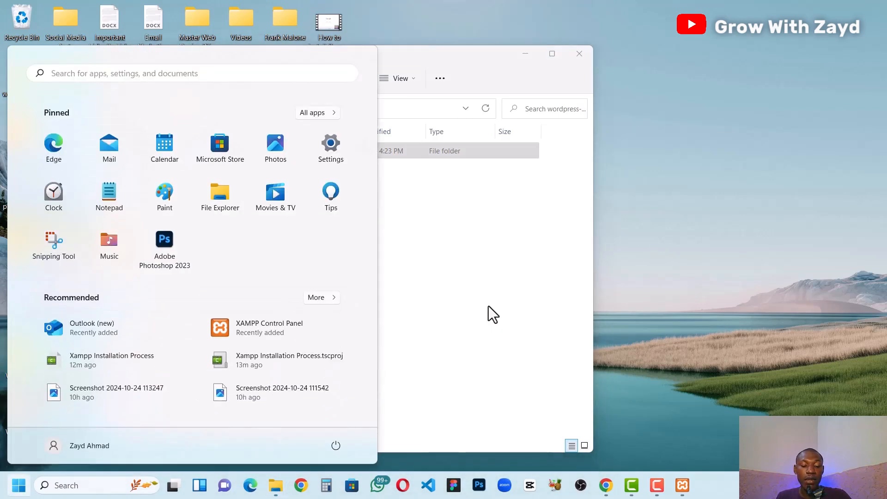
key(Escape)
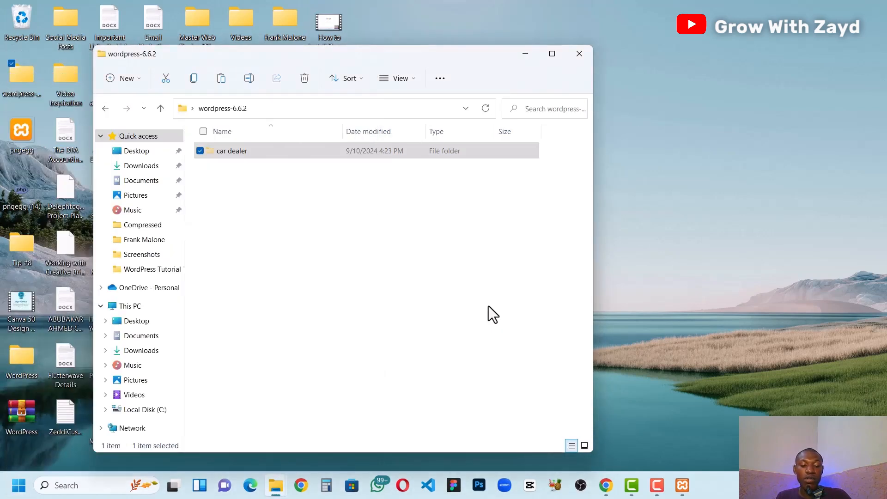
key(super+e)
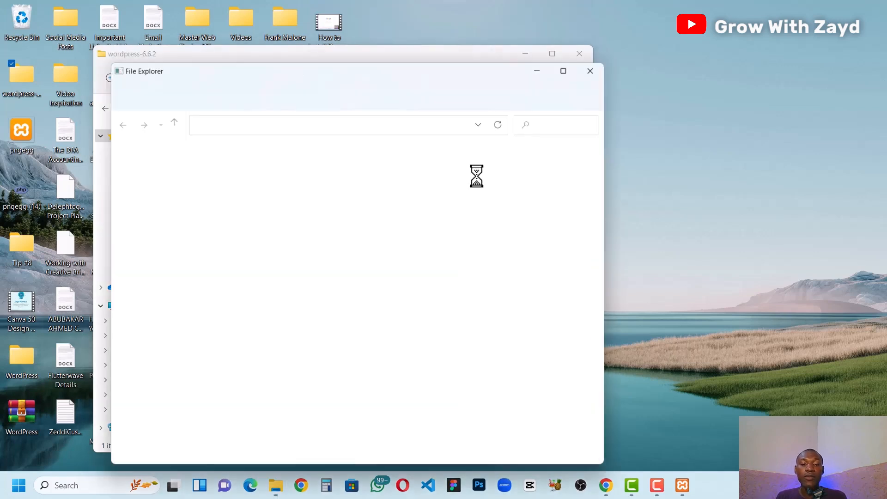
mouse_move(283, 491)
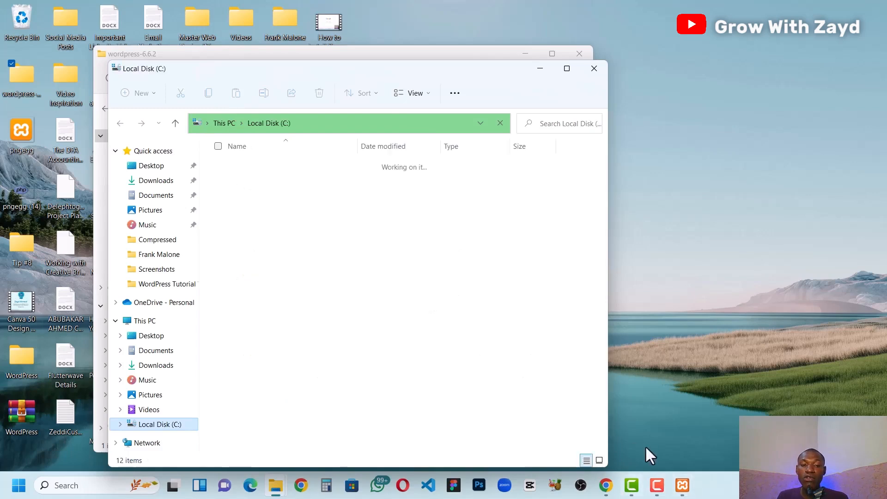
click(260, 340)
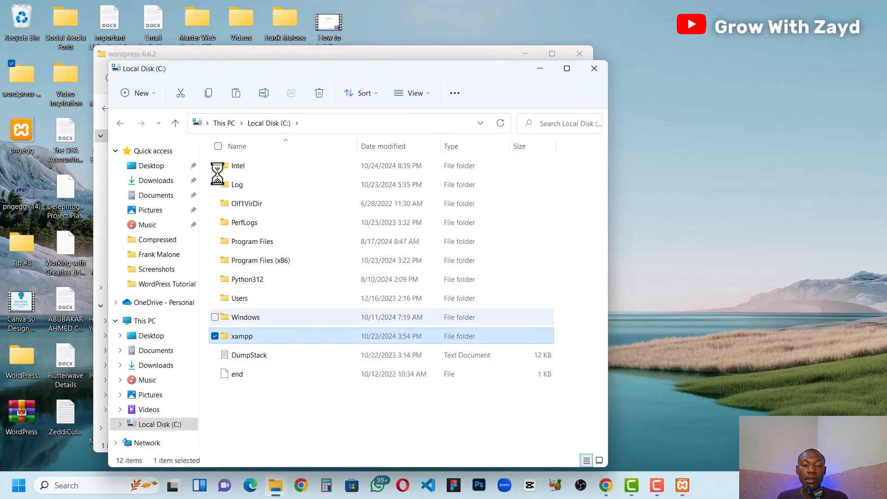
double_click(263, 334)
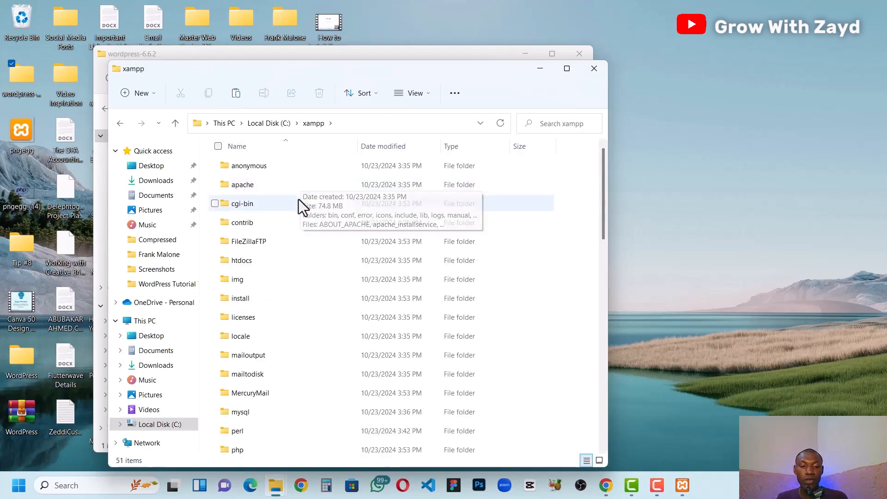
Step: Find the htdocs folder among the contents of the xampp folder and open it
scroll(276, 335, down, 2)
scroll(277, 334, down, 4)
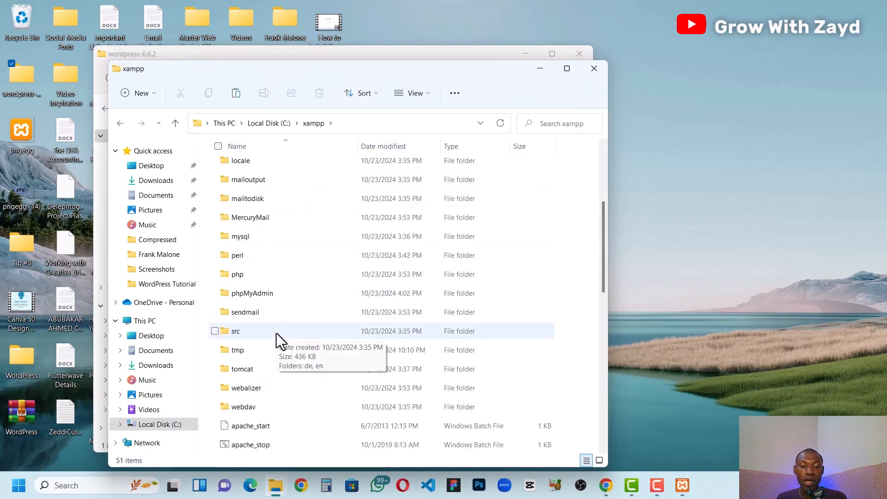
scroll(276, 334, up, 4)
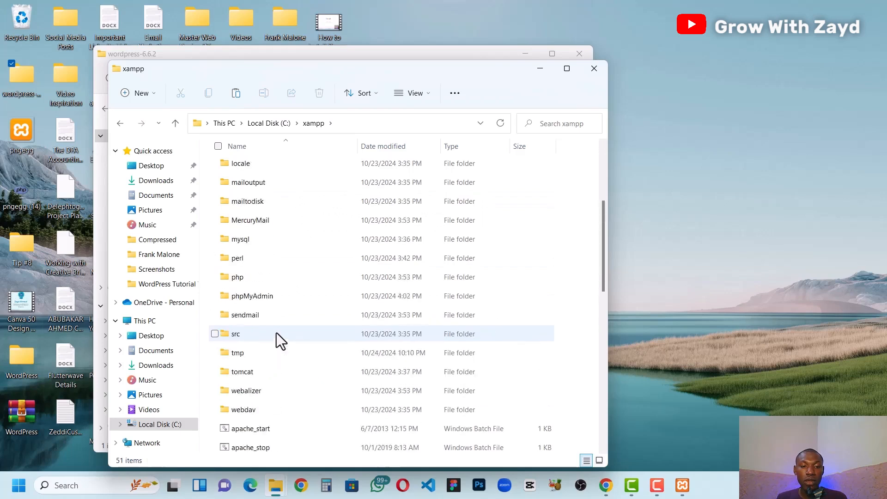
scroll(260, 230, up, 2)
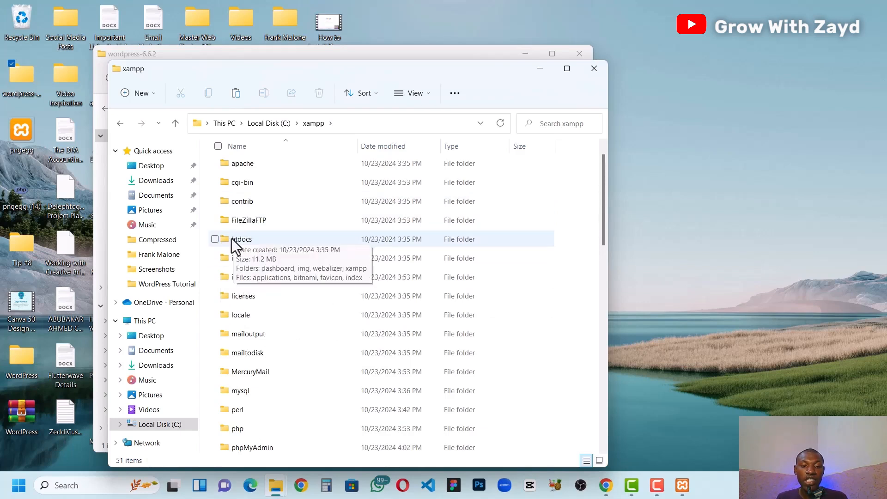
scroll(251, 174, up, 1)
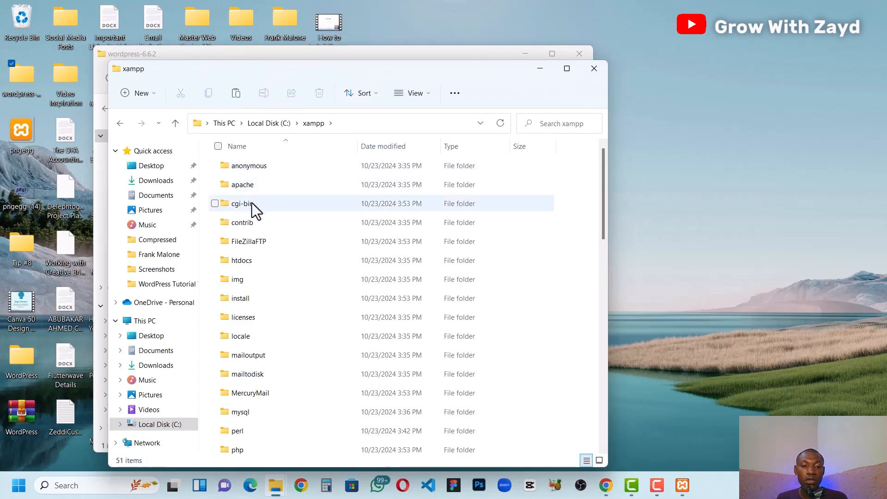
mouse_move(255, 262)
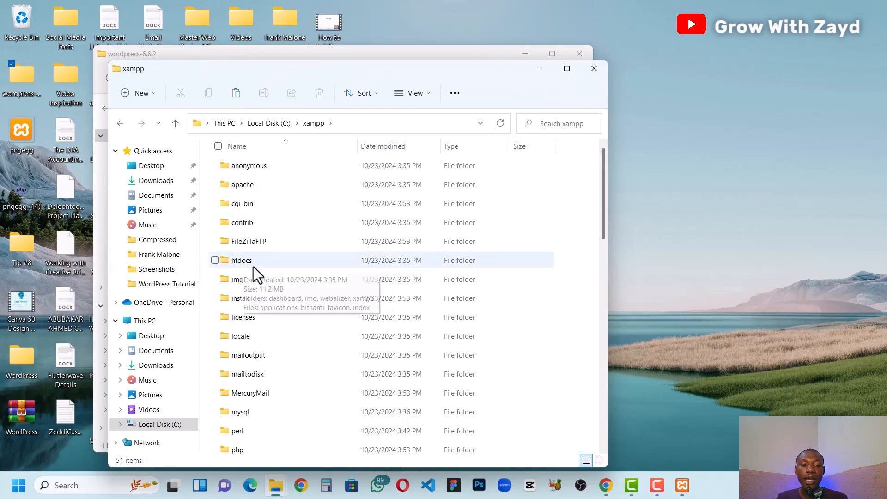
click(254, 263)
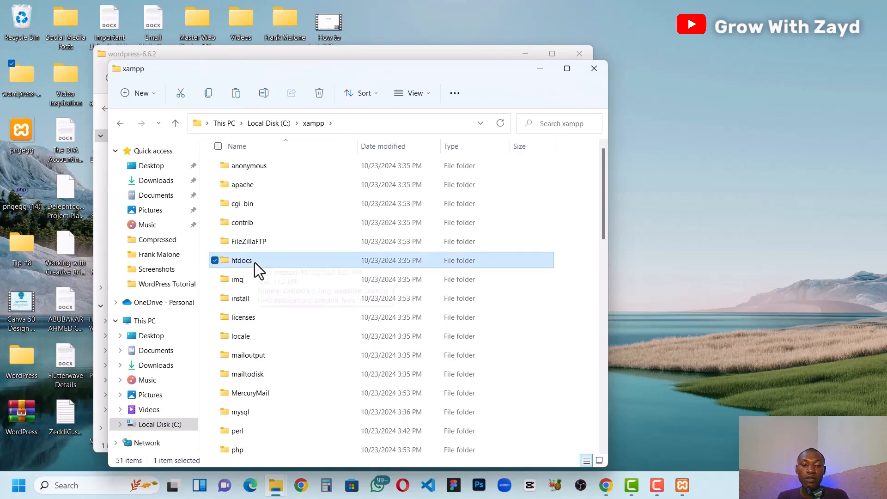
double_click(254, 263)
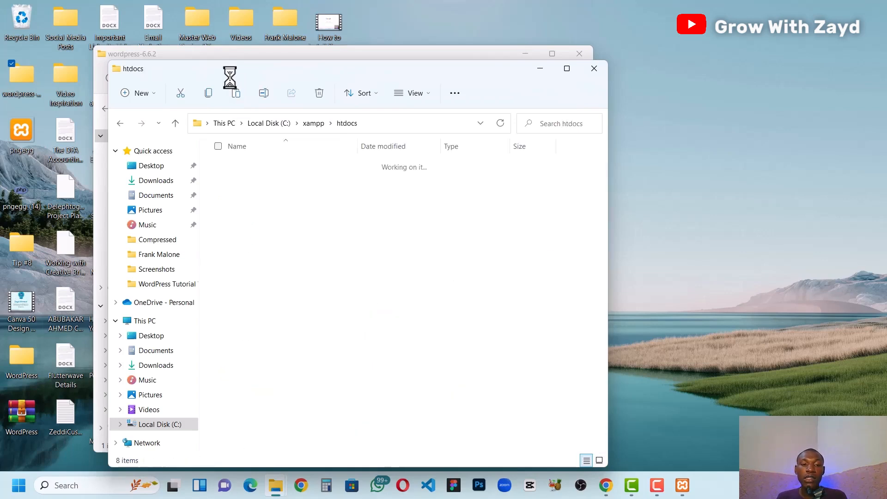
Step: Paste the cut car dealer folder into the htdocs folder of xampp and minimize the htdocs window
drag(229, 72, 298, 209)
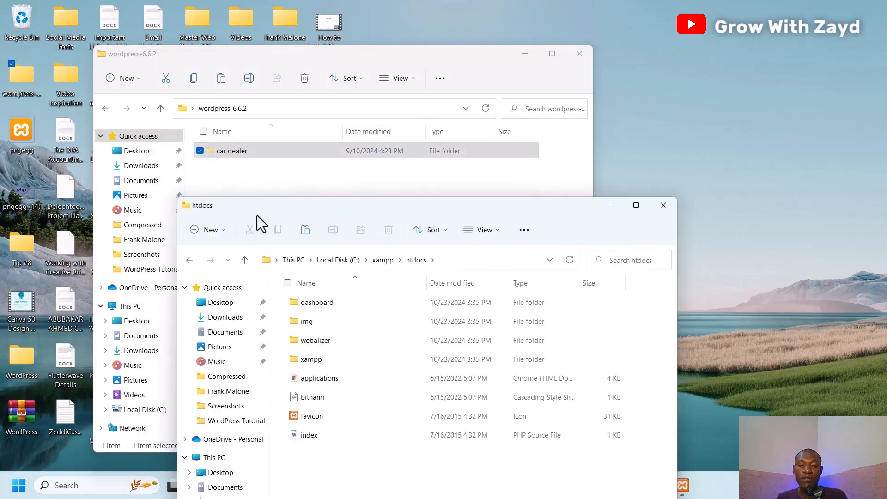
drag(351, 206, 317, 100)
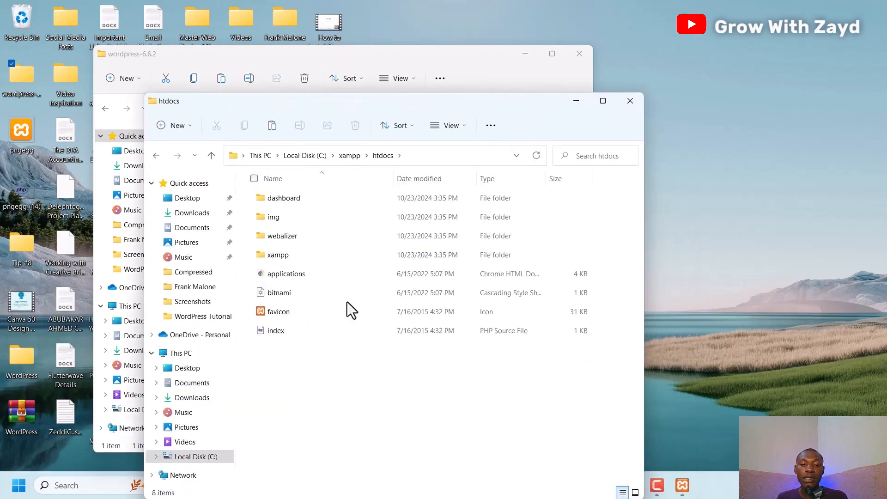
click(273, 125)
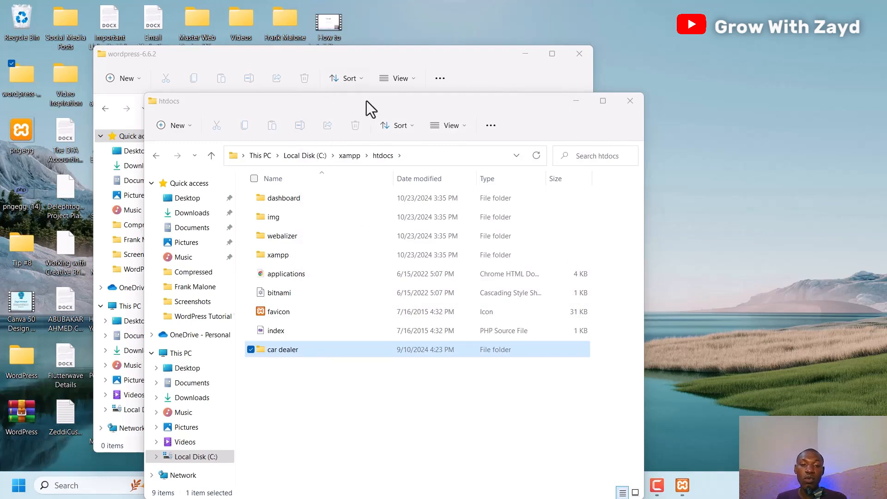
click(281, 91)
drag(281, 91, 276, 57)
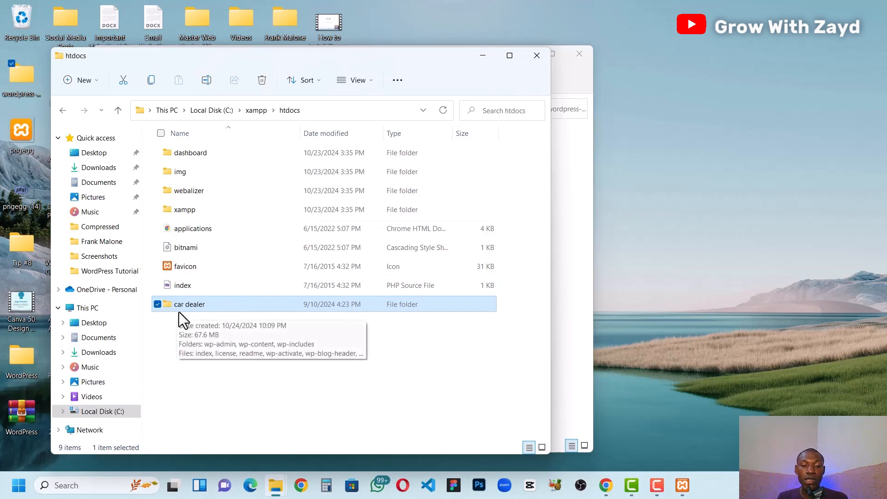
click(482, 56)
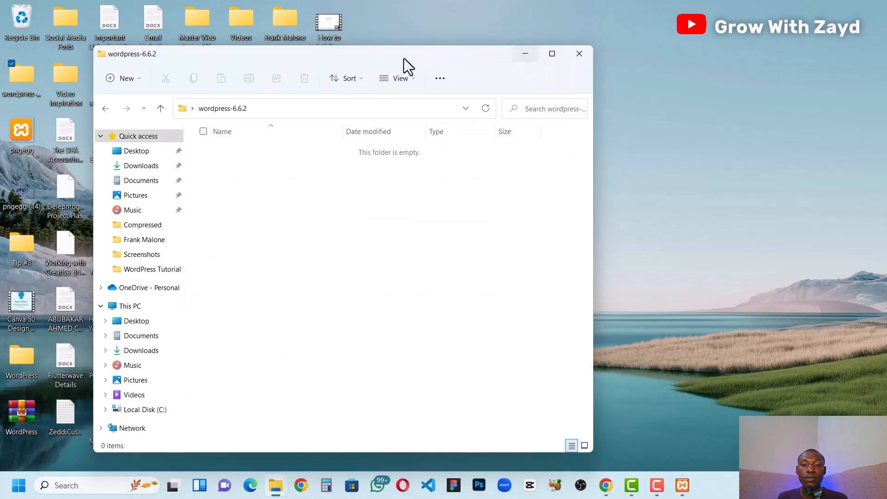
Step: Close the wordpress-6.6.2 folder window, switch to Chrome and load the XAMPP dashboard at localhost
click(579, 54)
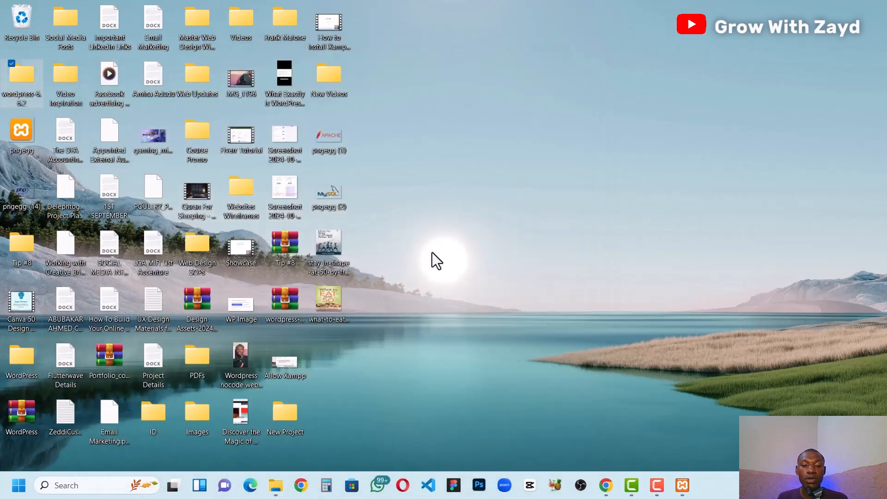
click(606, 486)
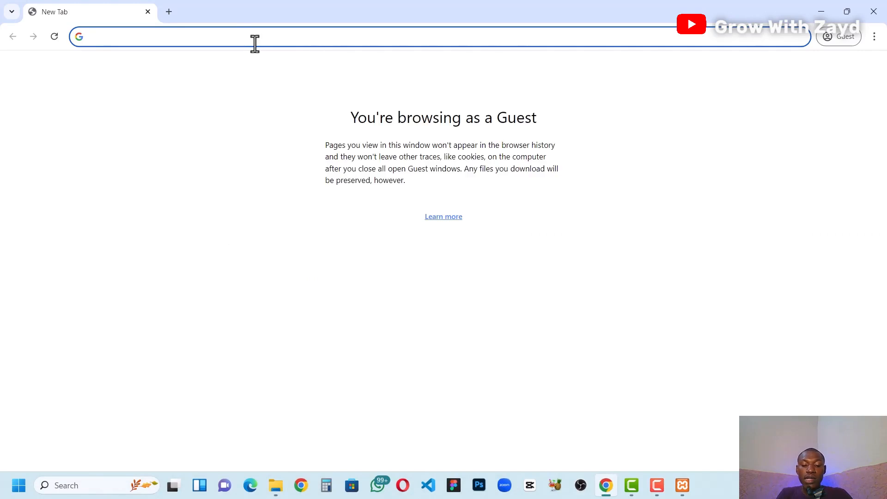
text(localhost)
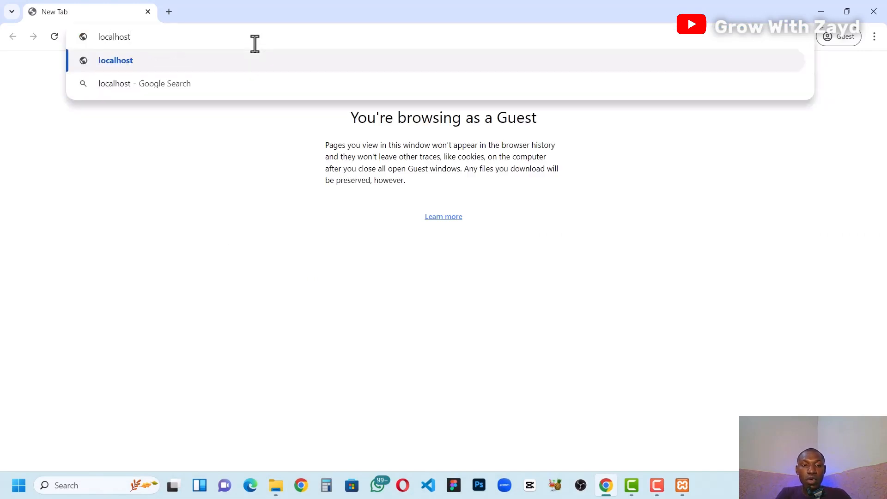
key(Return)
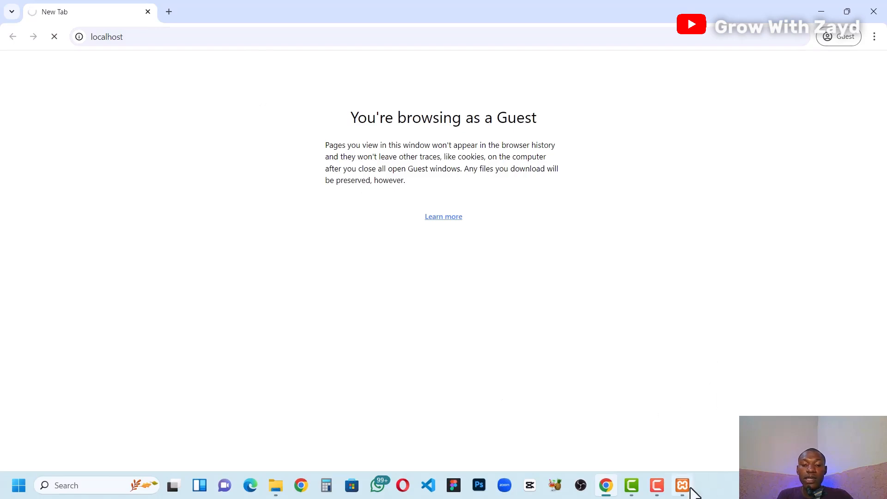
mouse_move(689, 478)
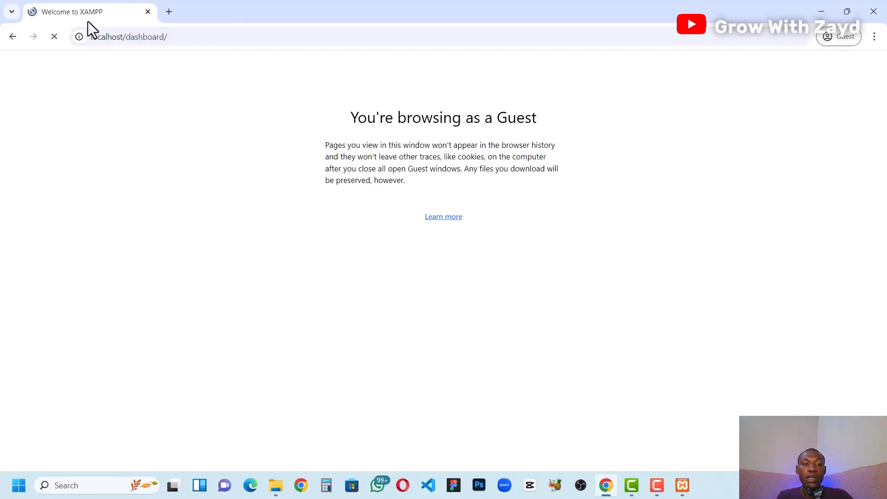
click(144, 34)
key(Return)
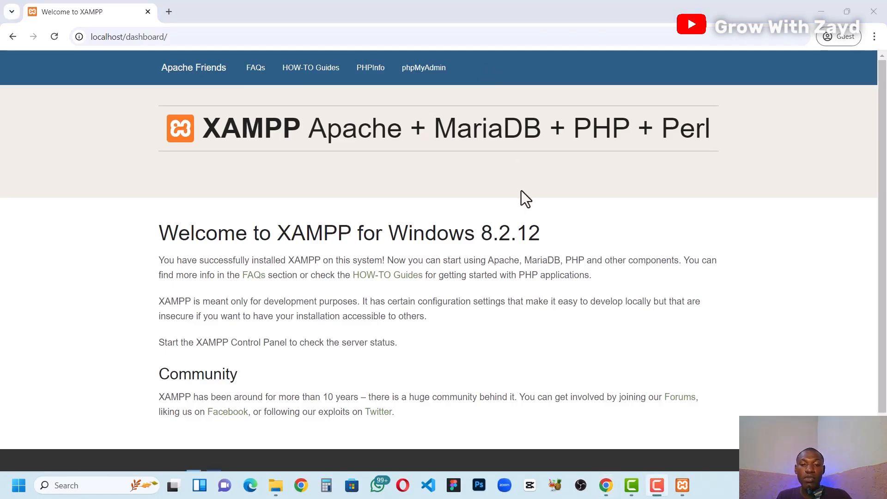
Step: Open phpMyAdmin from the XAMPP dashboard and create a database named "car dealer" with the utf8mb4_general_ci collation
click(419, 76)
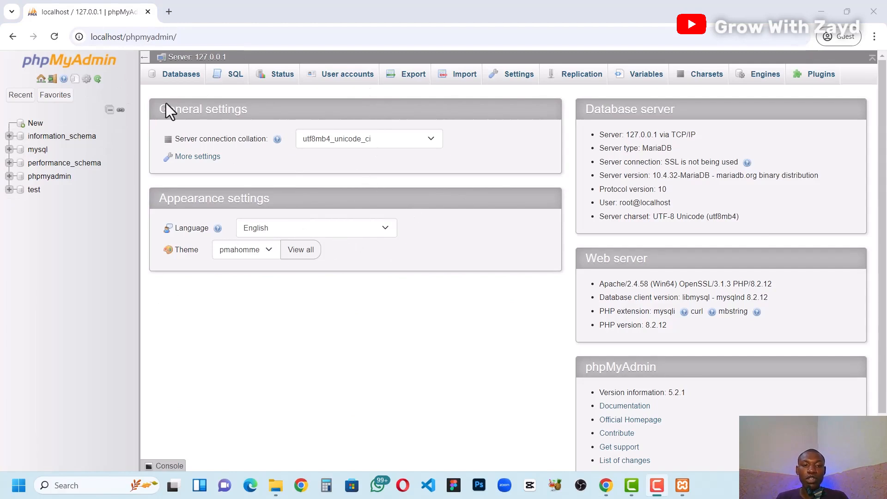
click(177, 82)
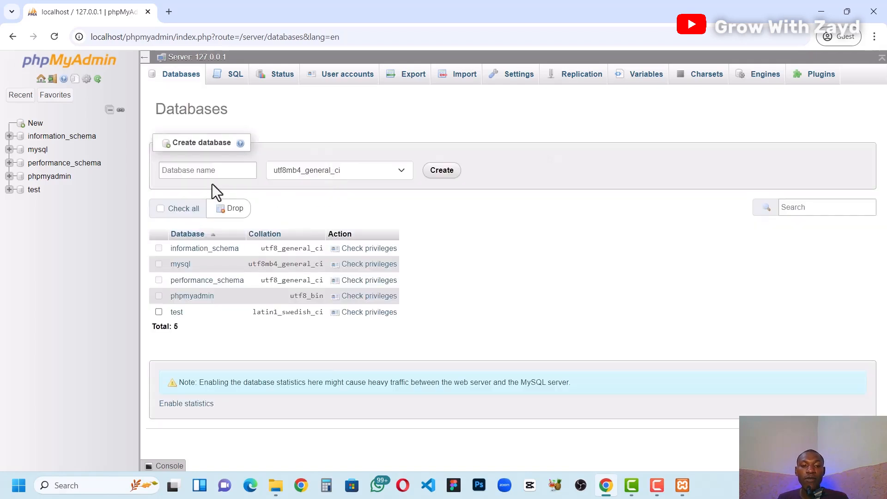
click(190, 172)
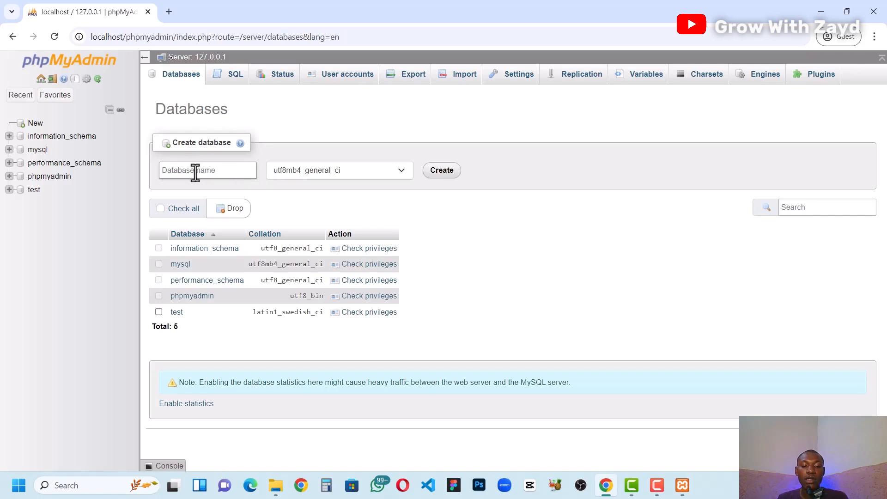
text(car dealer)
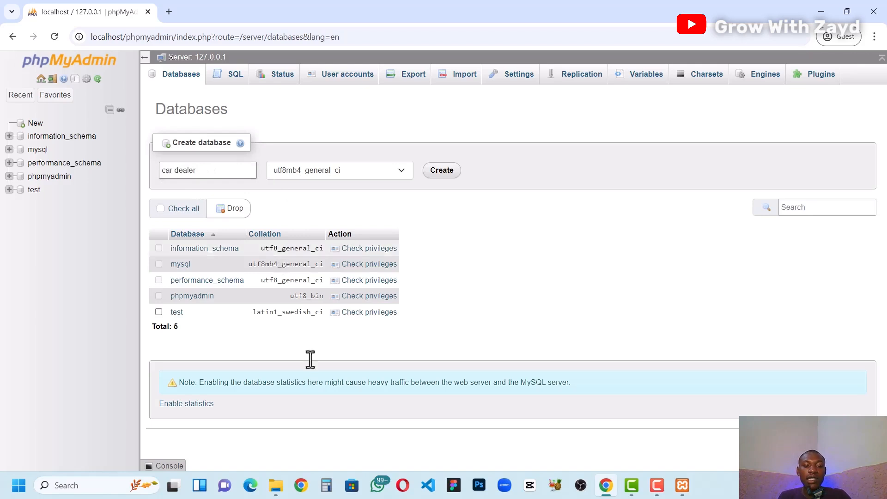
mouse_move(278, 495)
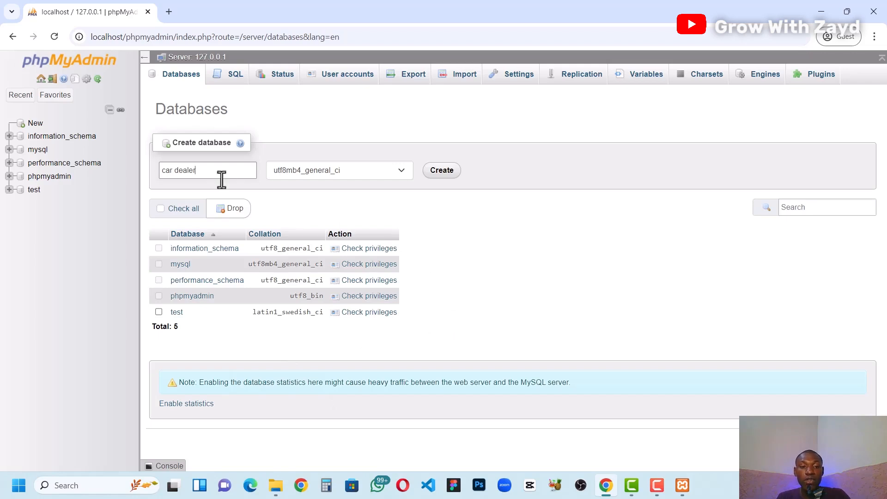
click(440, 174)
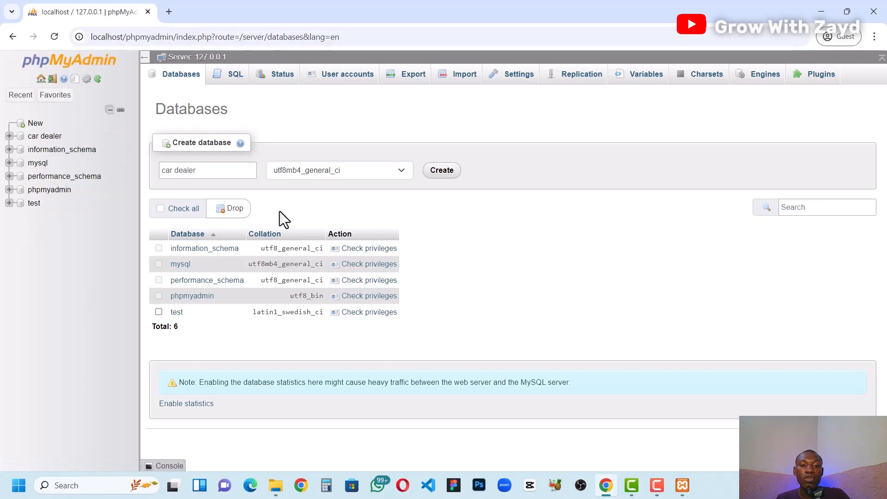
Step: Load localhost/car dealer in a new browser tab and proceed from the WordPress welcome page to the database connection form
click(169, 11)
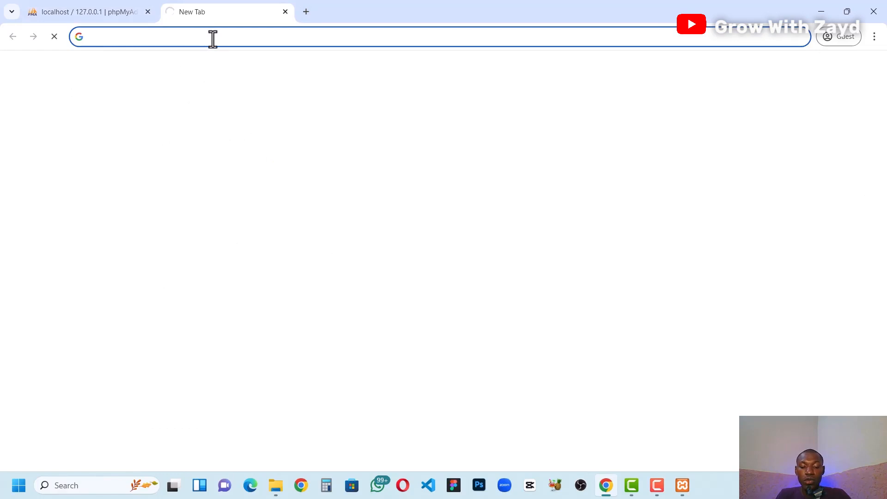
text(localhost/car dealer)
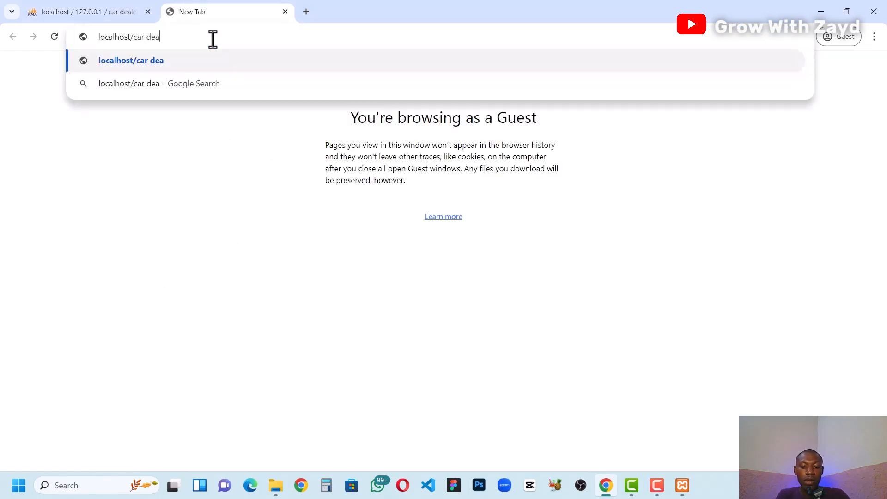
key(Return)
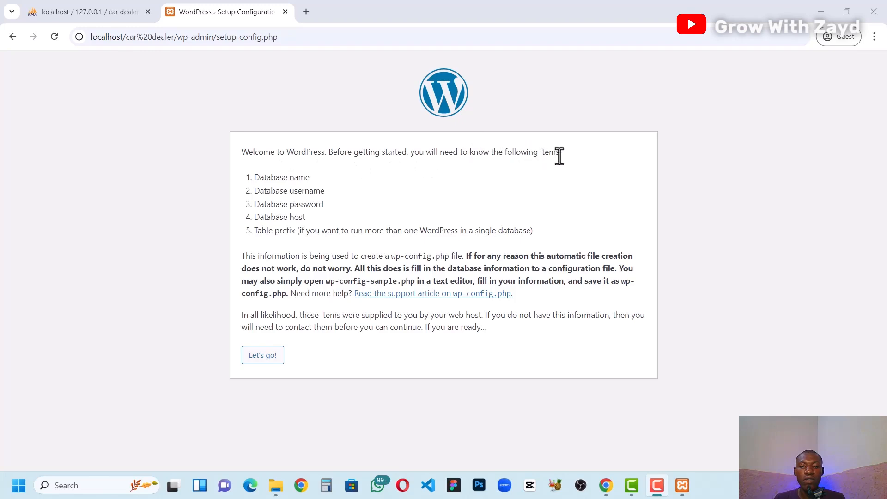
middle_click(393, 294)
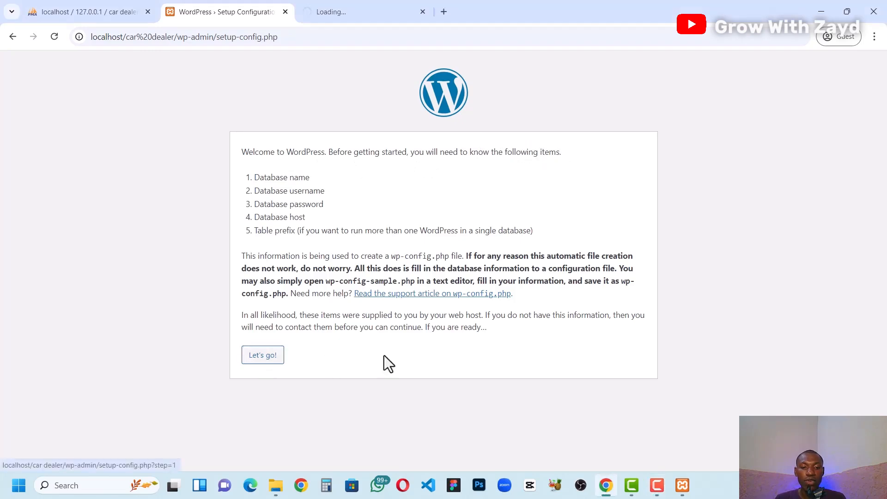
click(256, 356)
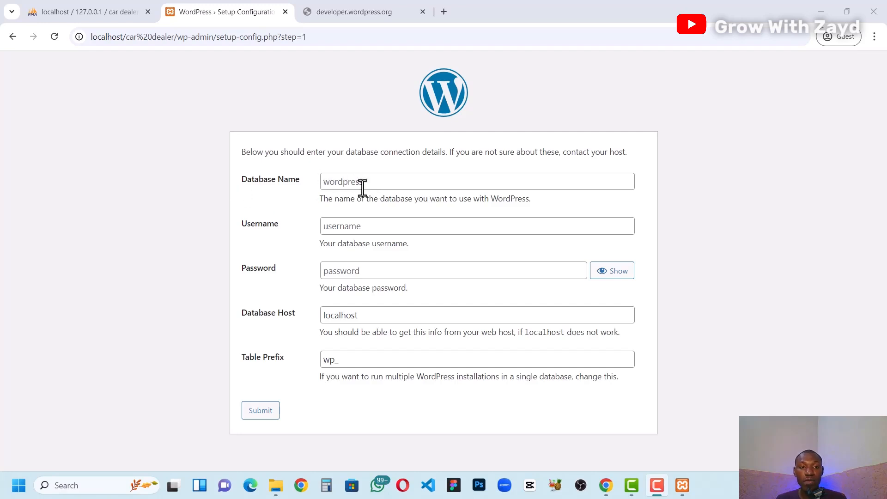
Step: Check the new database's name in phpMyAdmin and enter "car dealer" as the Database Name in the WordPress setup form
click(99, 12)
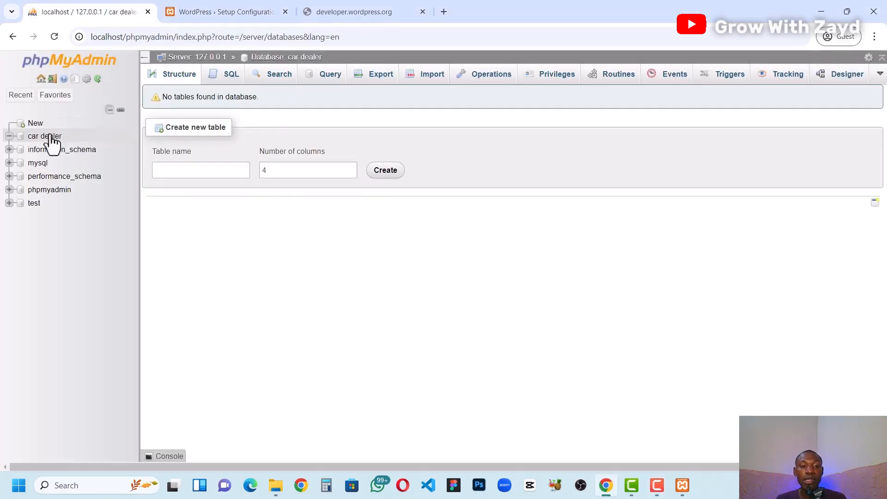
click(226, 6)
click(97, 5)
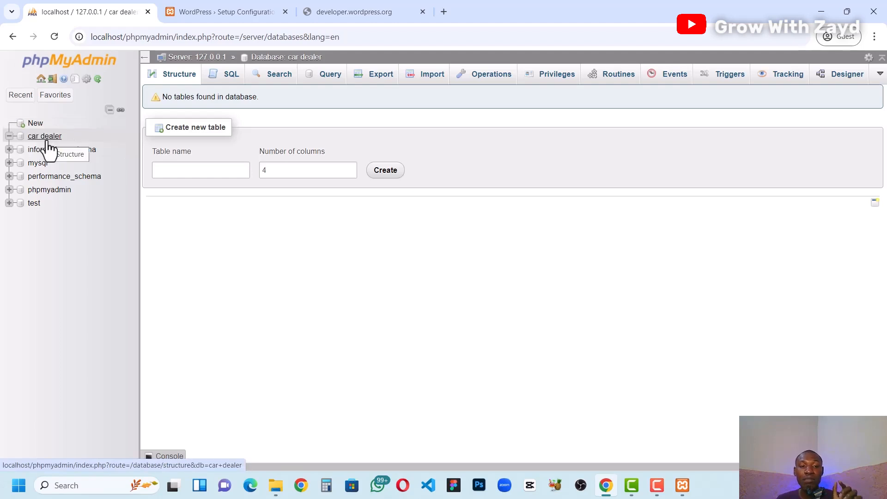
click(203, 6)
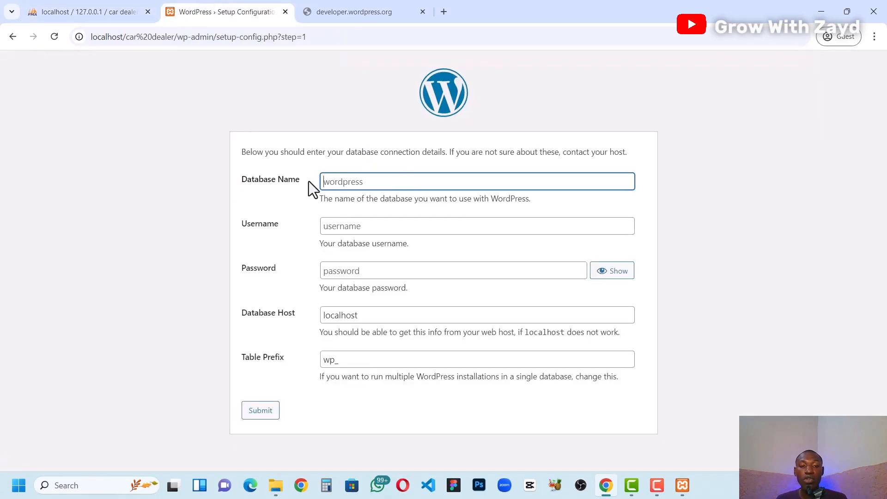
text(ca)
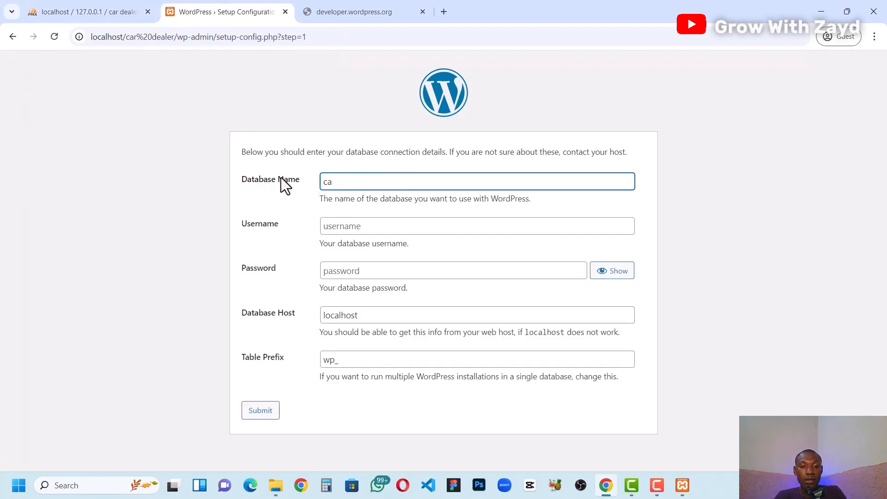
text(r ddealer)
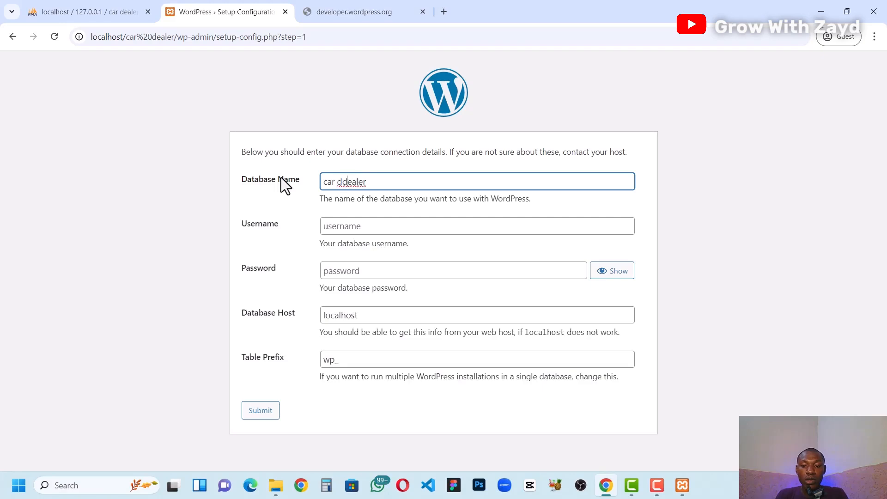
key(BackSpace)
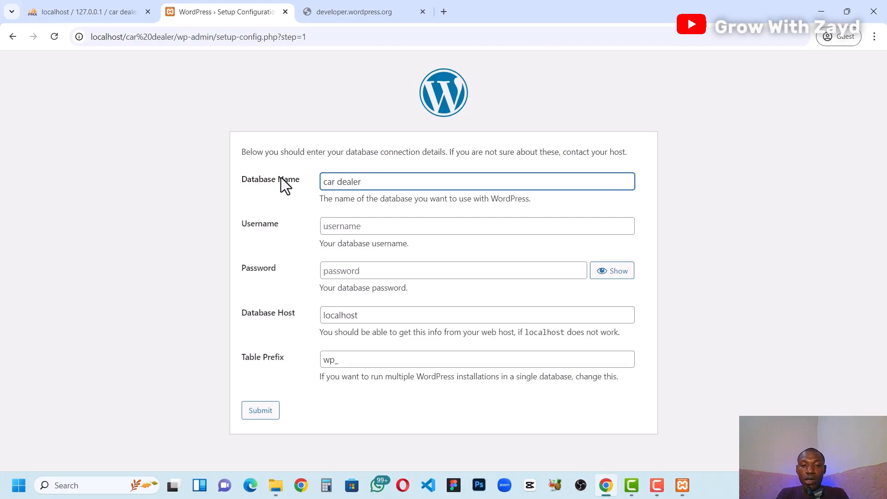
Step: Enter root as the database username, leave the password empty and submit the database connection details
click(347, 230)
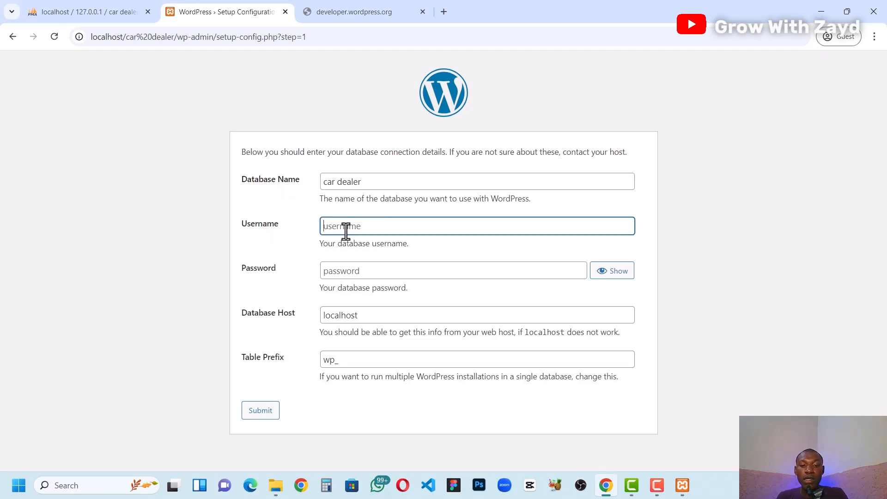
text(root)
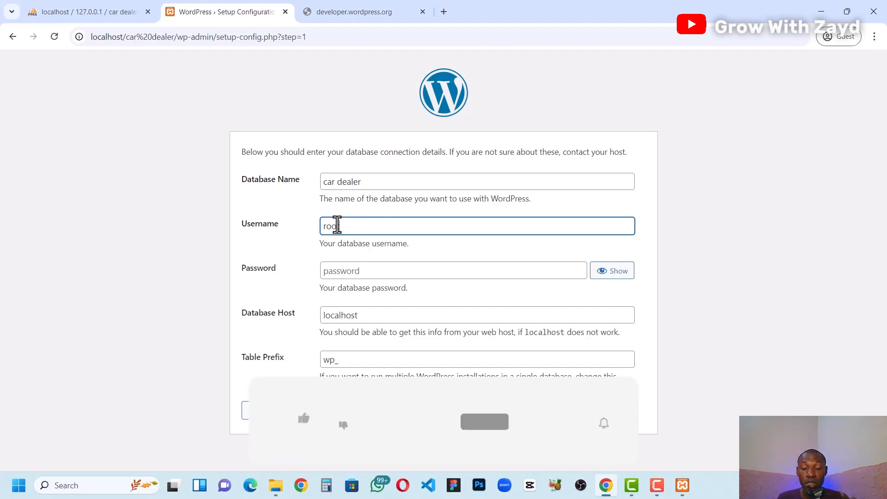
click(304, 253)
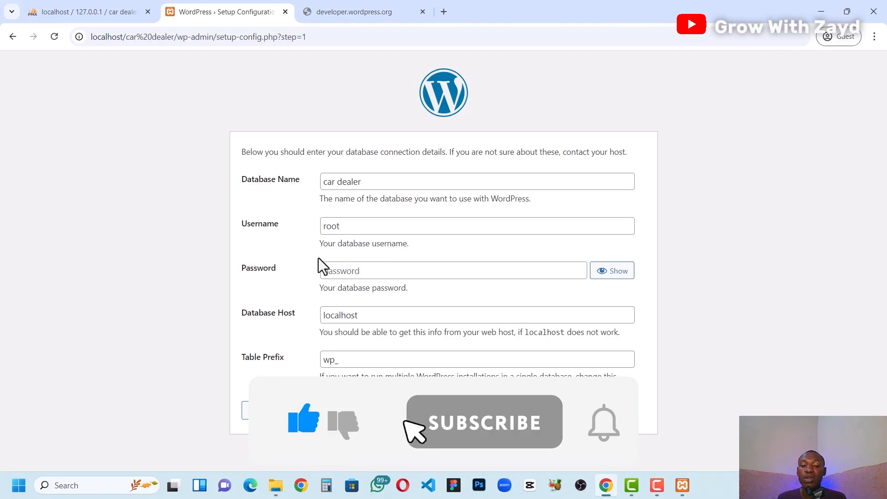
click(342, 269)
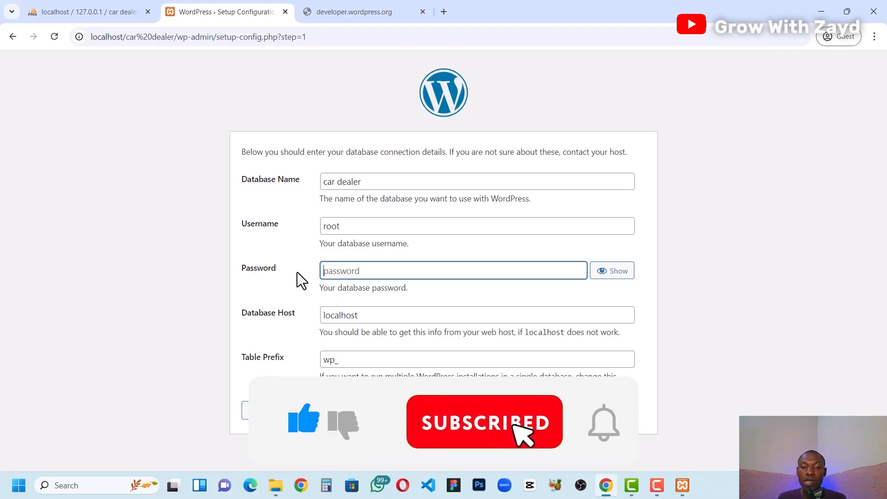
click(573, 252)
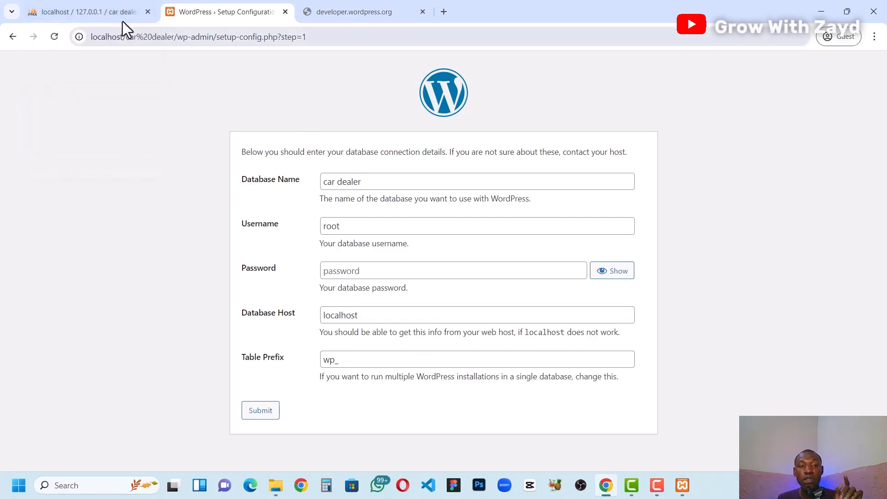
click(259, 414)
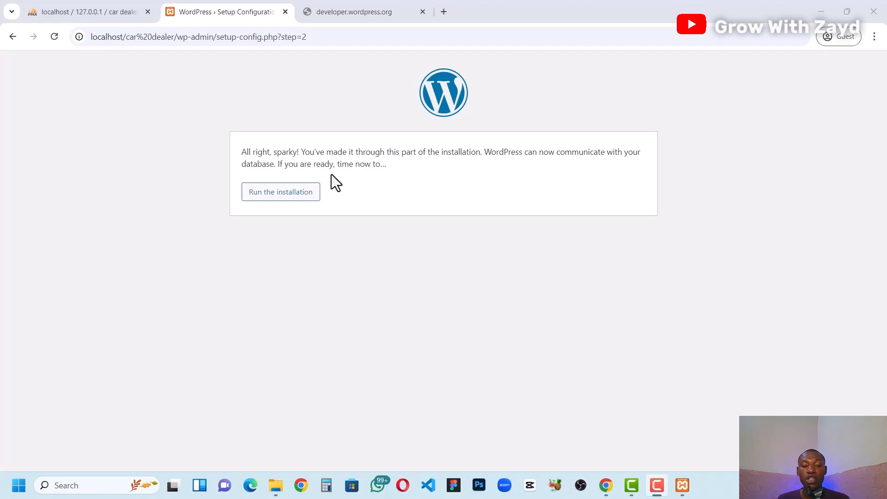
Step: Run the WordPress installation and fill in "Car dealer" as the site title and "Deals_01" as the username
click(280, 194)
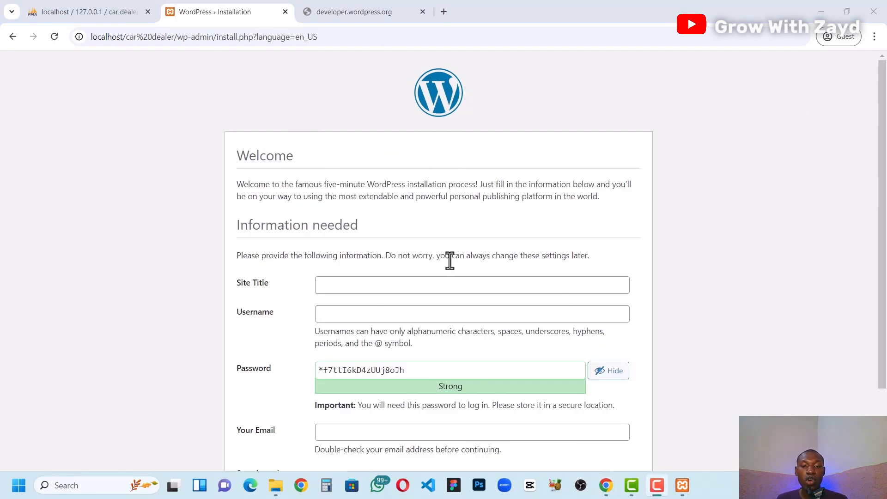
scroll(449, 260, down, 2)
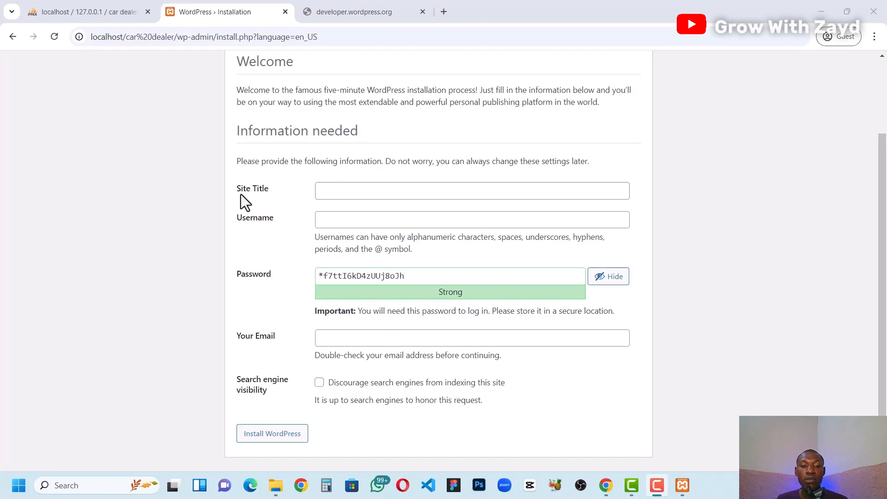
click(334, 191)
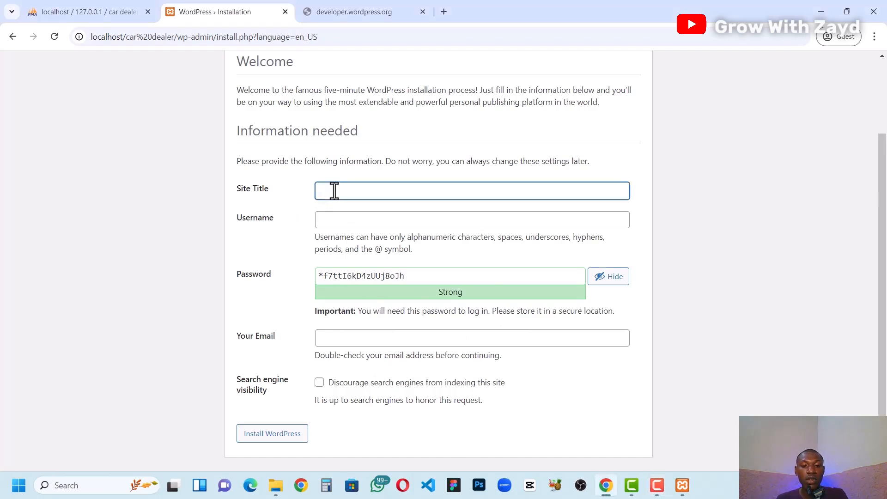
text(Car dealer)
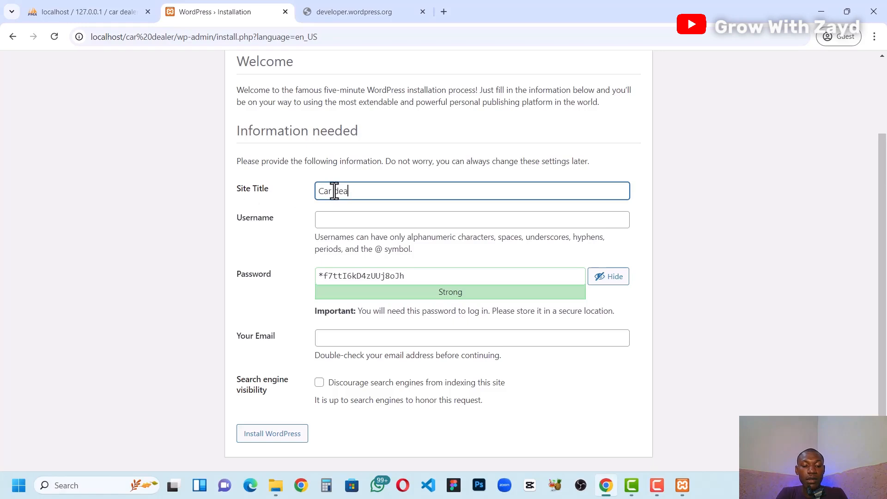
click(353, 222)
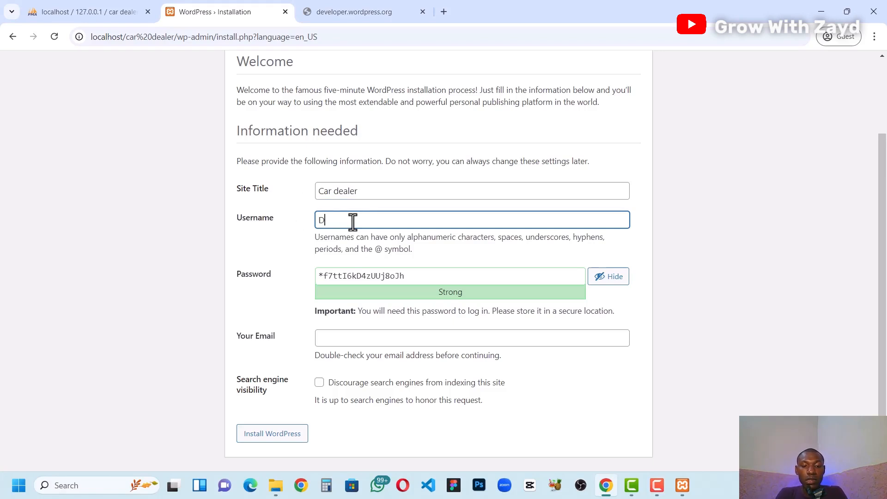
text(Deals_01)
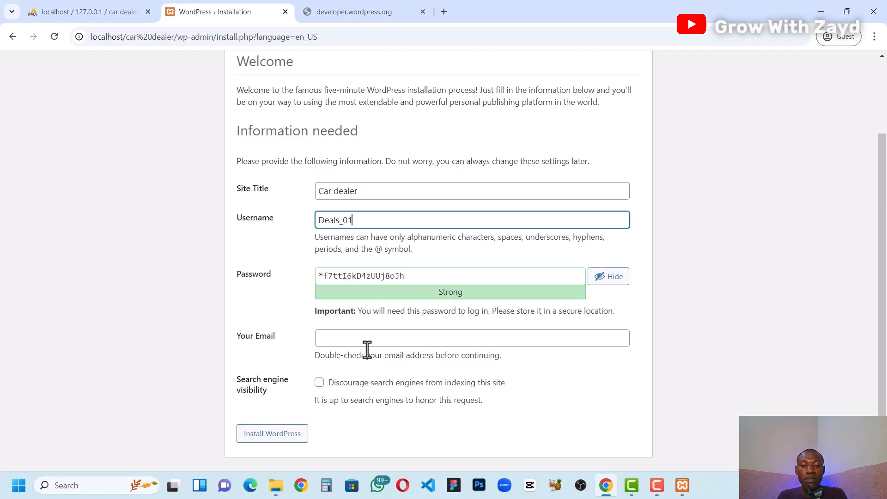
Step: Switch to Notepad and save the site title "Car dealer", the username "Deals_01" and the generated admin password as a note
key(super)
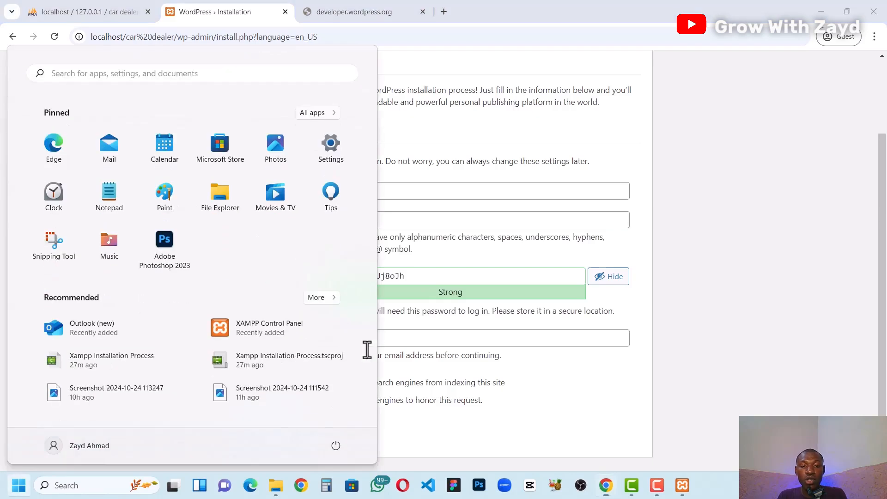
click(107, 195)
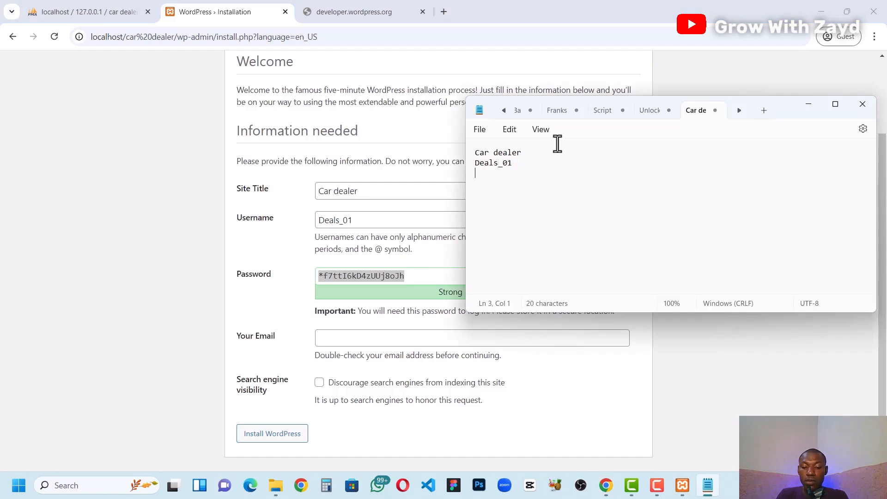
key(ctrl+v)
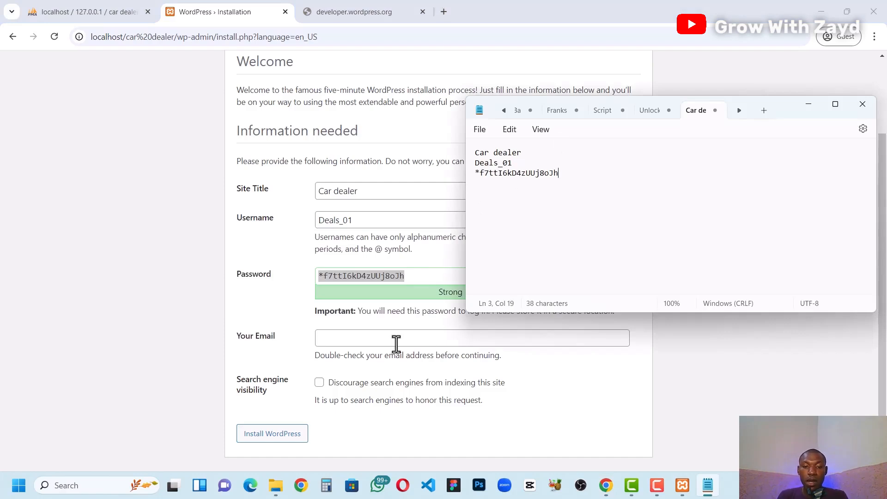
Step: Enter the administrator's email address in the installation form and install WordPress
click(418, 337)
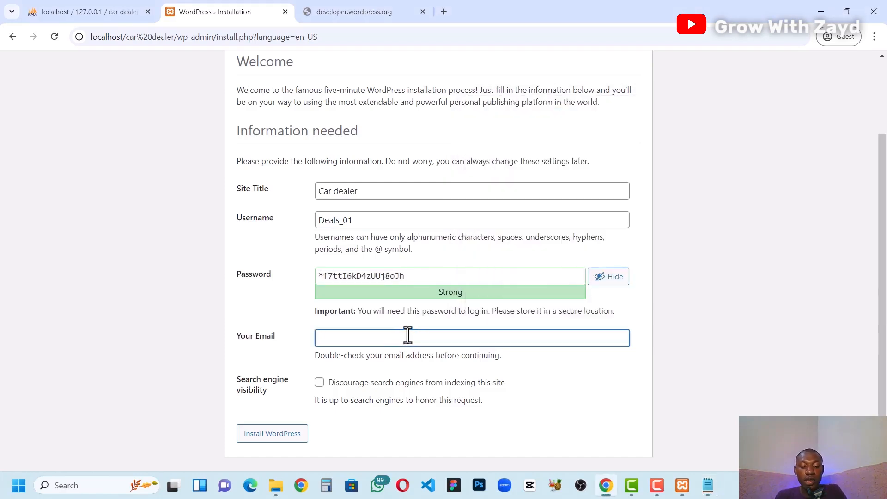
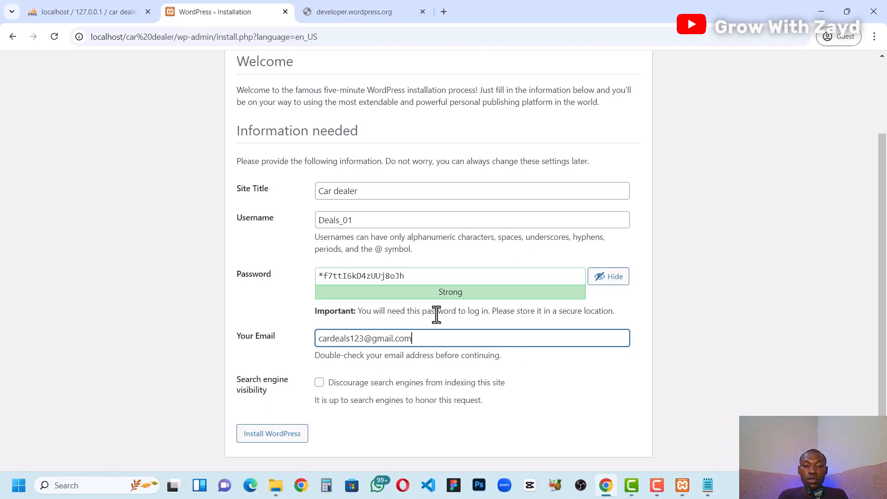
click(296, 329)
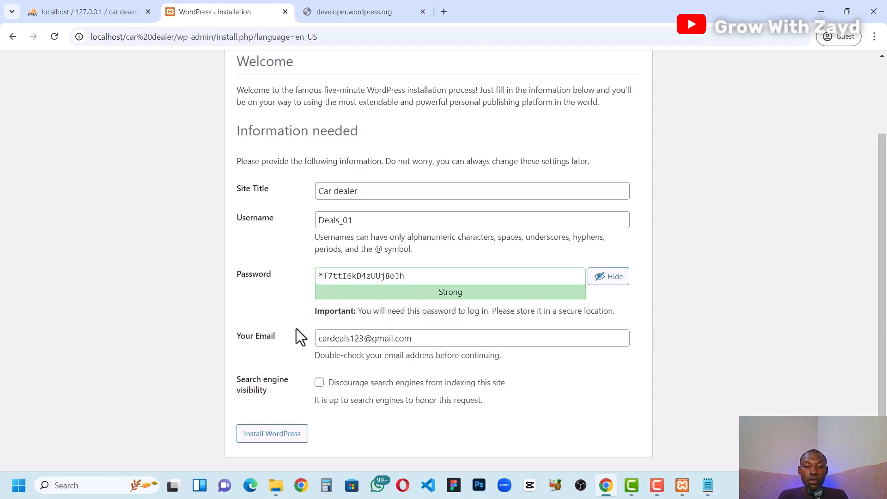
click(271, 435)
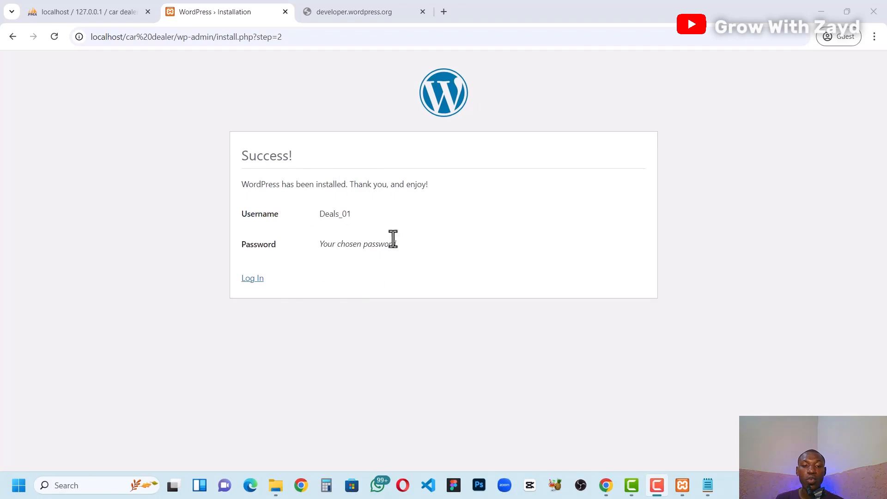
Step: Proceed to the WordPress login page and enter the username "Deals_01", copied from the Notepad note
click(252, 279)
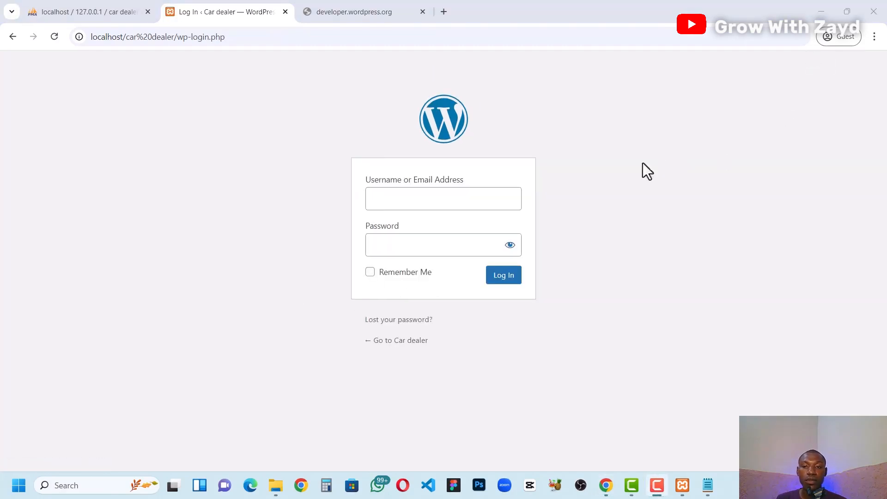
click(408, 202)
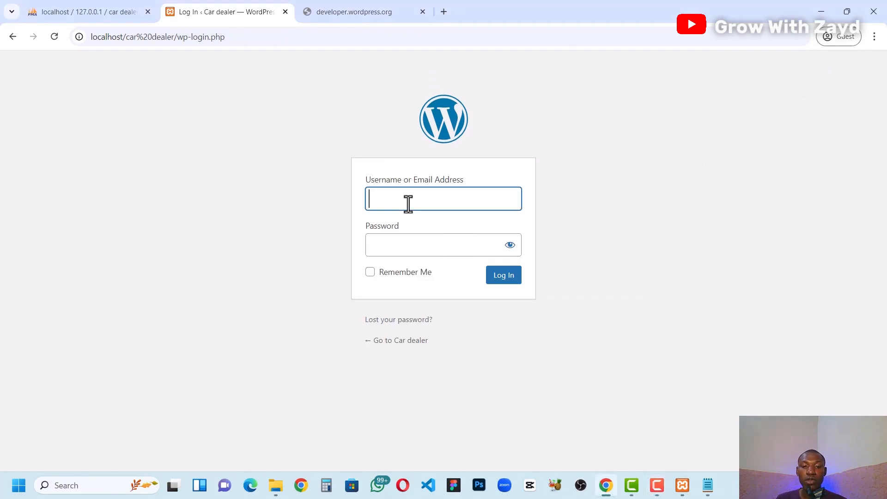
click(408, 247)
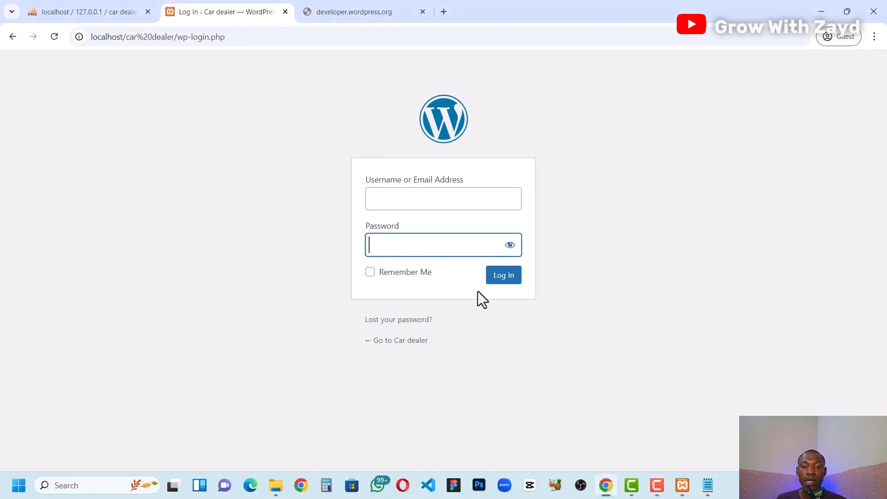
click(708, 485)
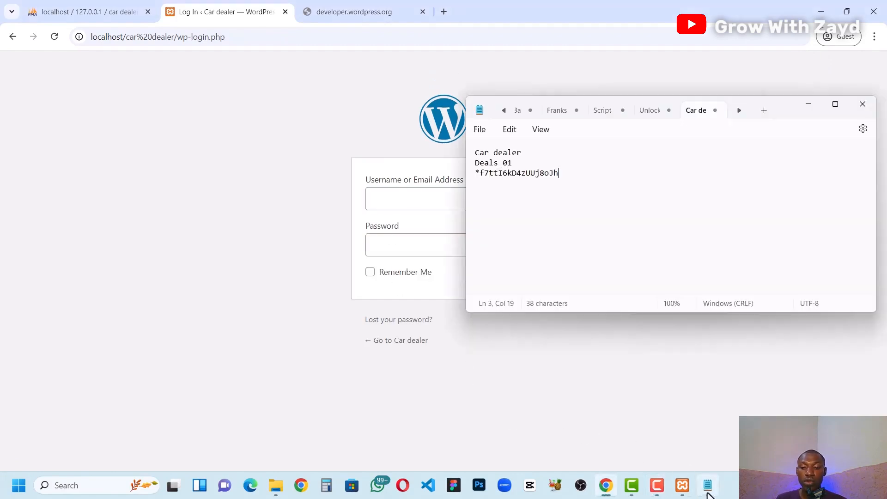
double_click(498, 163)
key(ctrl+c)
click(382, 196)
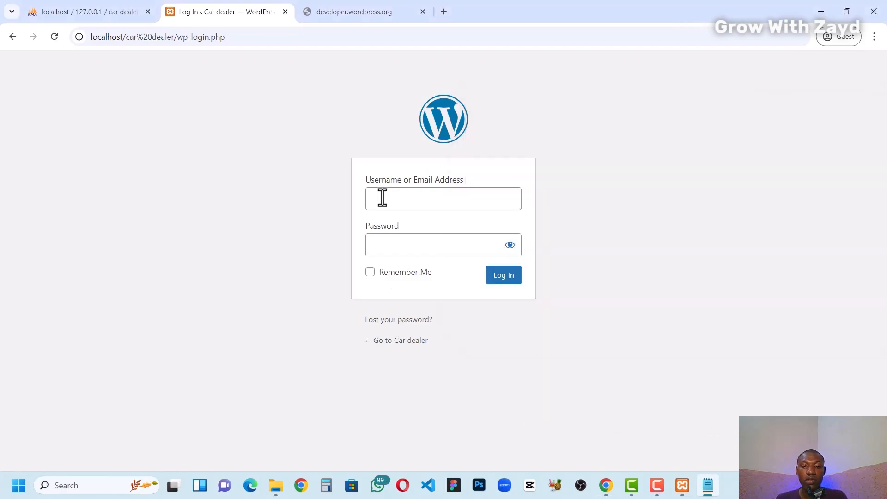
key(ctrl+v)
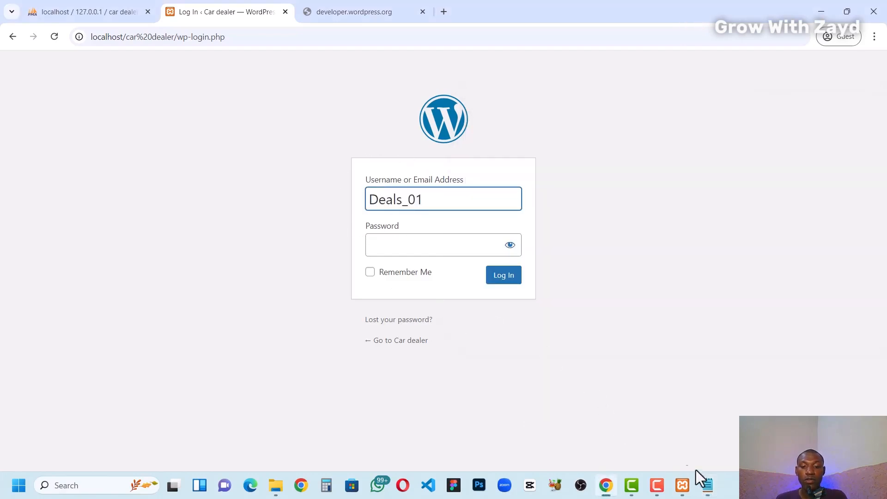
Step: Copy the account password from the Notepad note into the login form, log in and look over the dashboard
click(708, 485)
drag(561, 173, 480, 173)
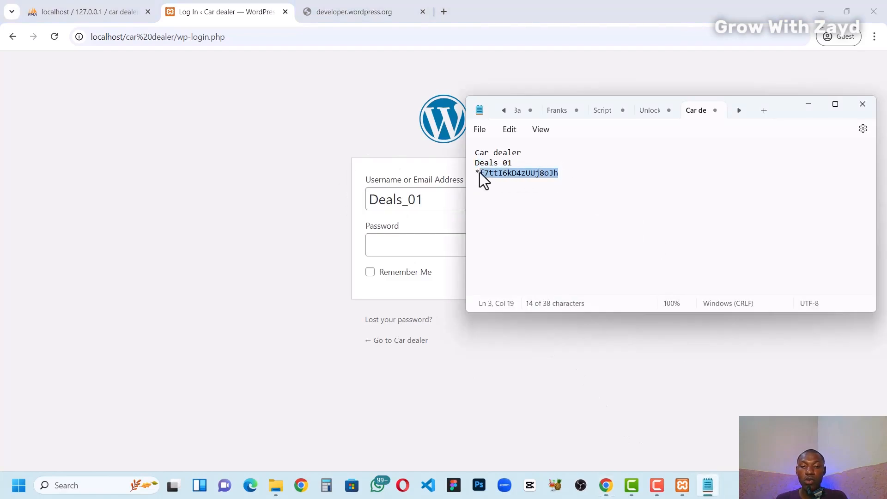
key(ctrl+c)
click(411, 245)
key(ctrl+v)
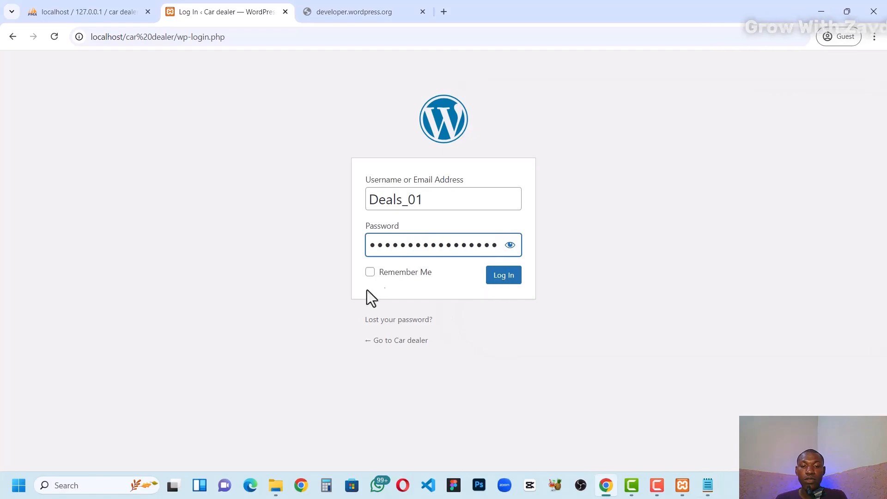
click(491, 278)
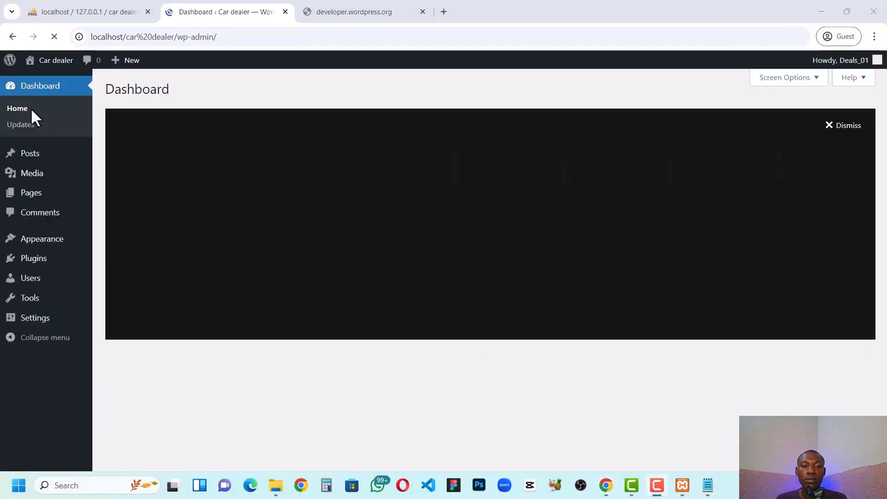
scroll(388, 238, down, 7)
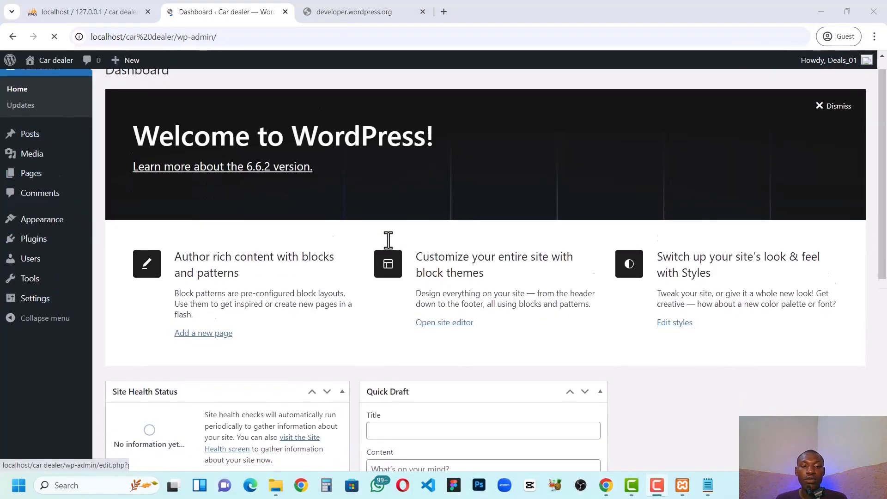
scroll(380, 228, up, 8)
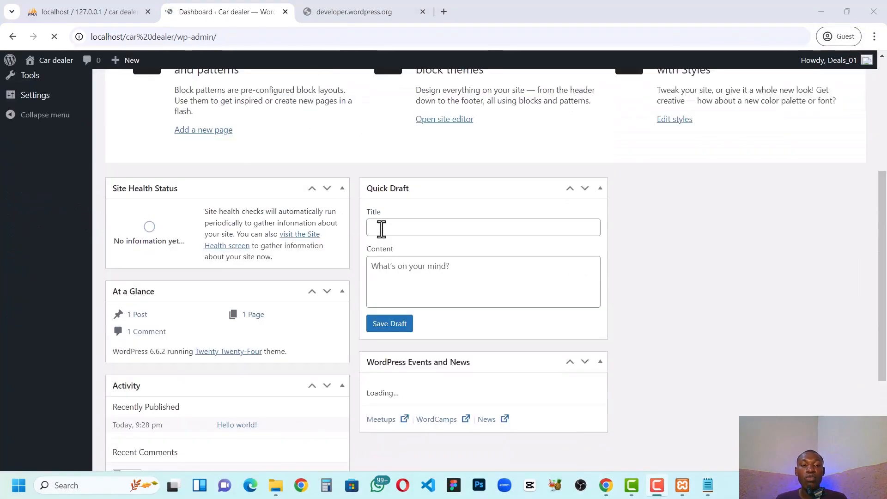